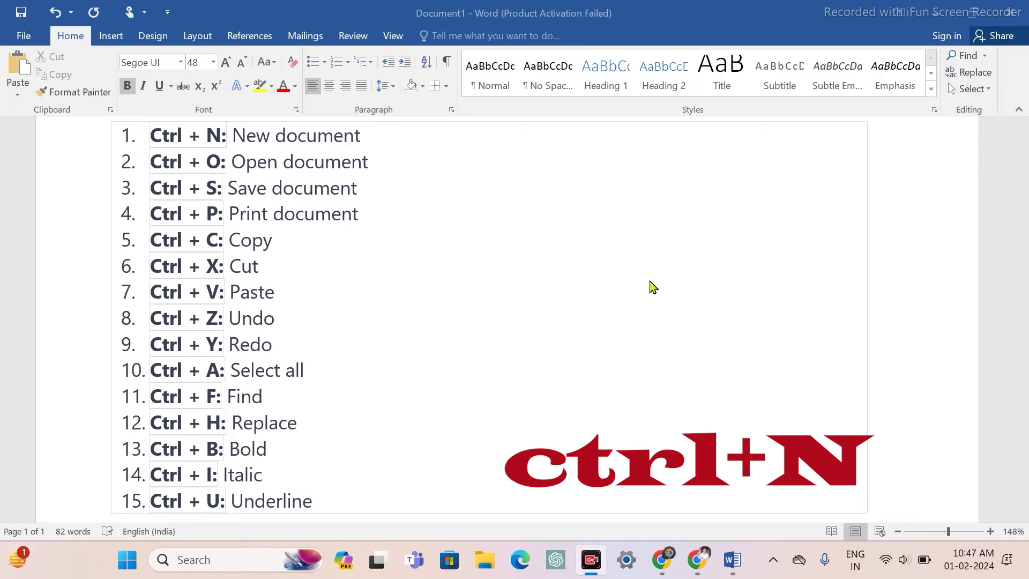
Switch to the Document1 Word window holding the 15 Ctrl shortcuts.
click(558, 292)
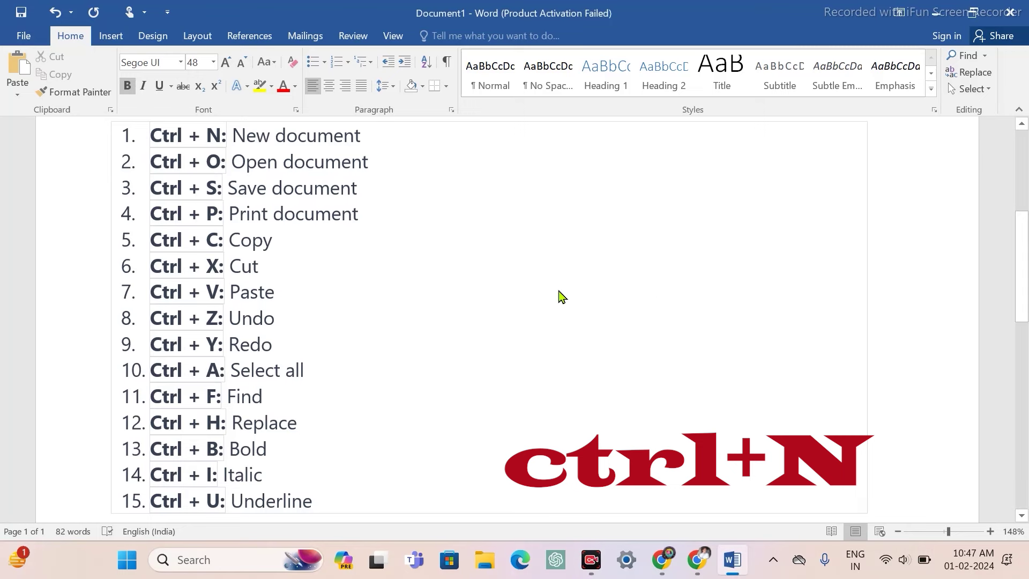
Create a new blank document with Ctrl+N, then switch back to Document1.
key(ctrl+n)
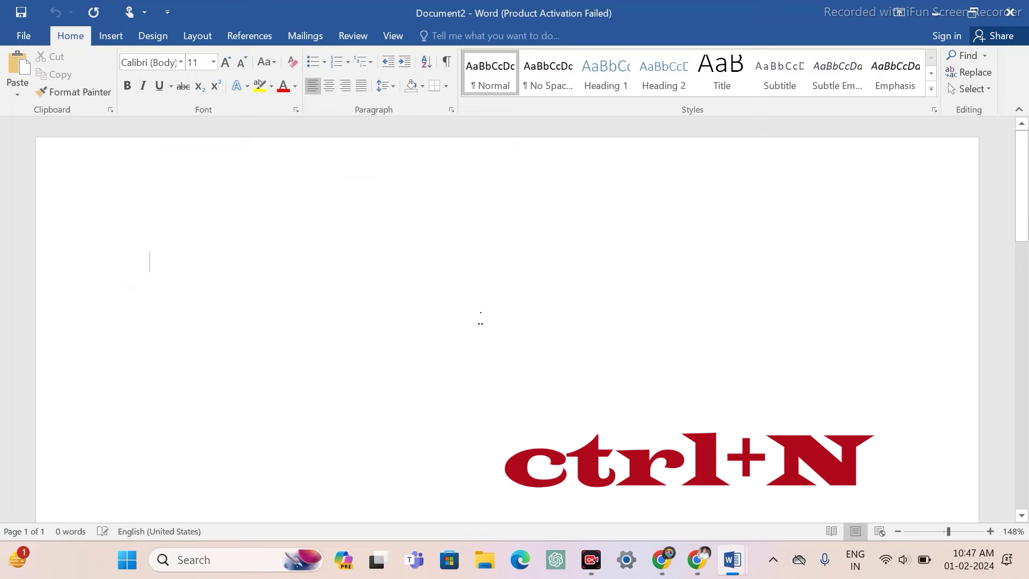
mouse_move(732, 559)
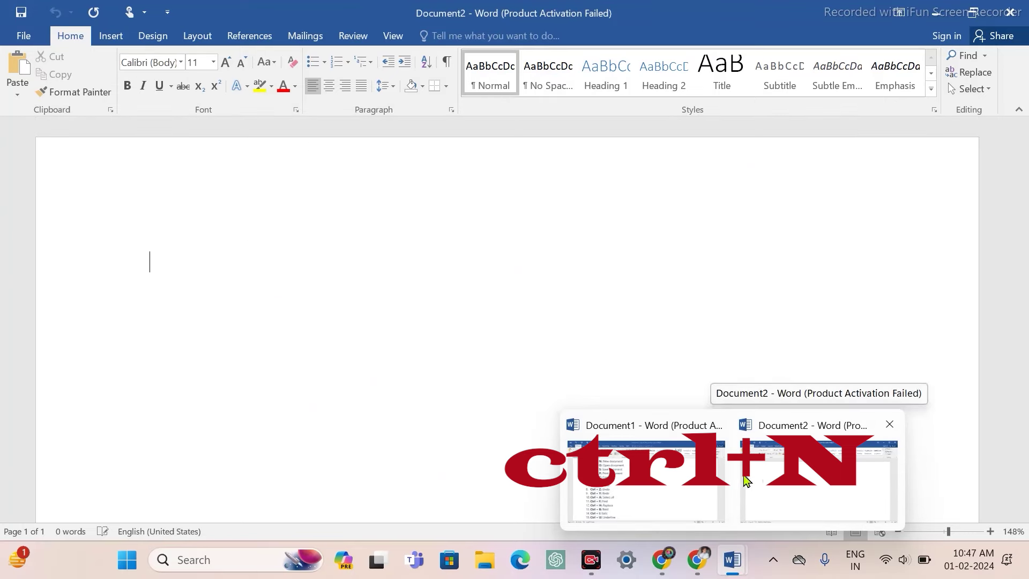
click(675, 471)
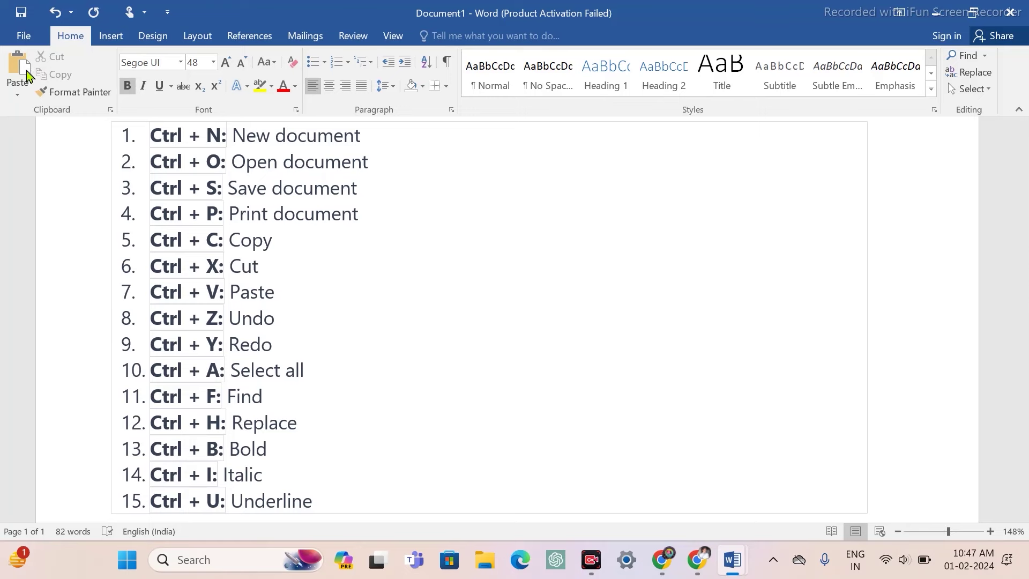
Open the recently used 'Short cut keys' document from the Recent files list.
click(24, 36)
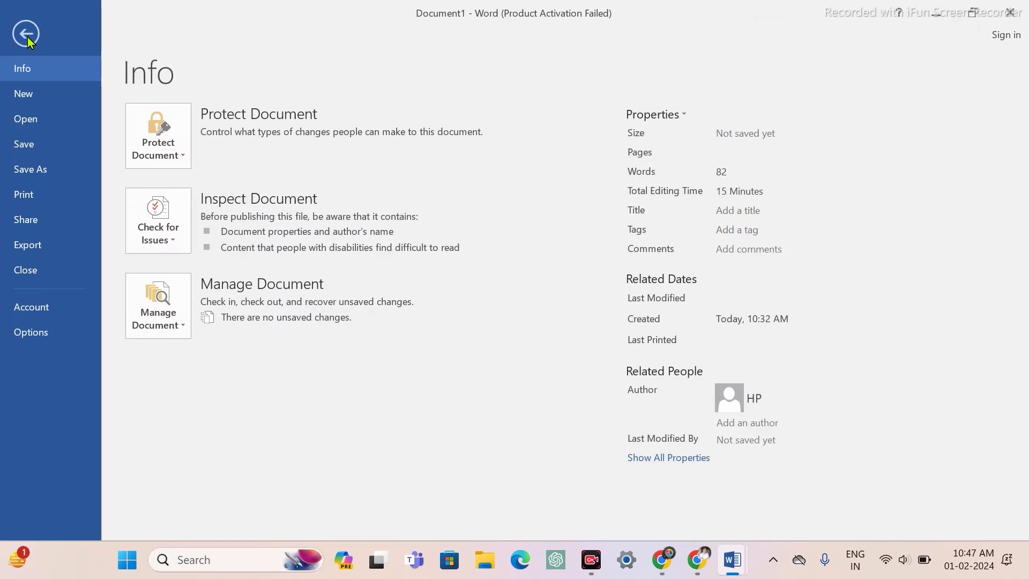
click(28, 38)
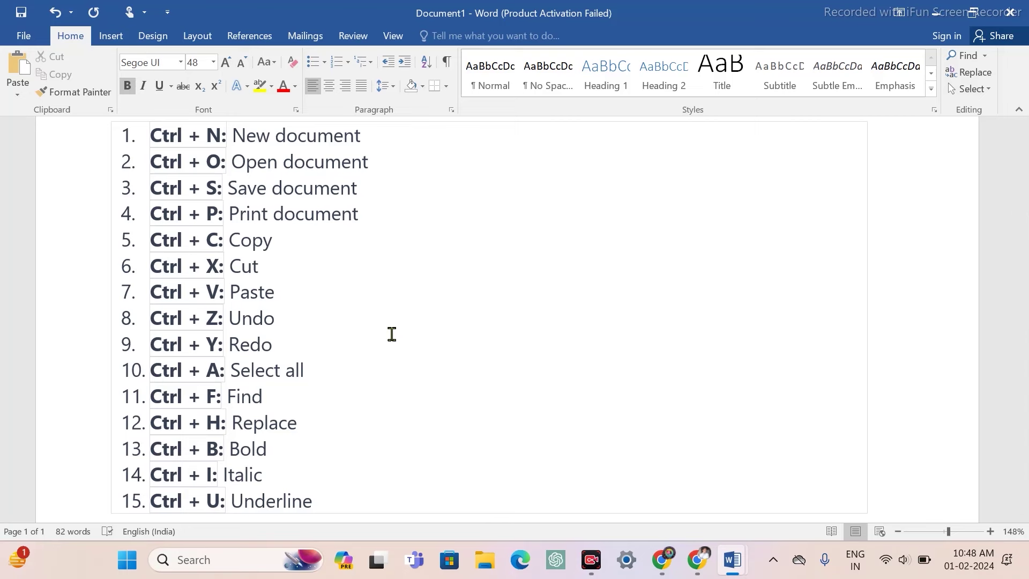
key(ctrl+o)
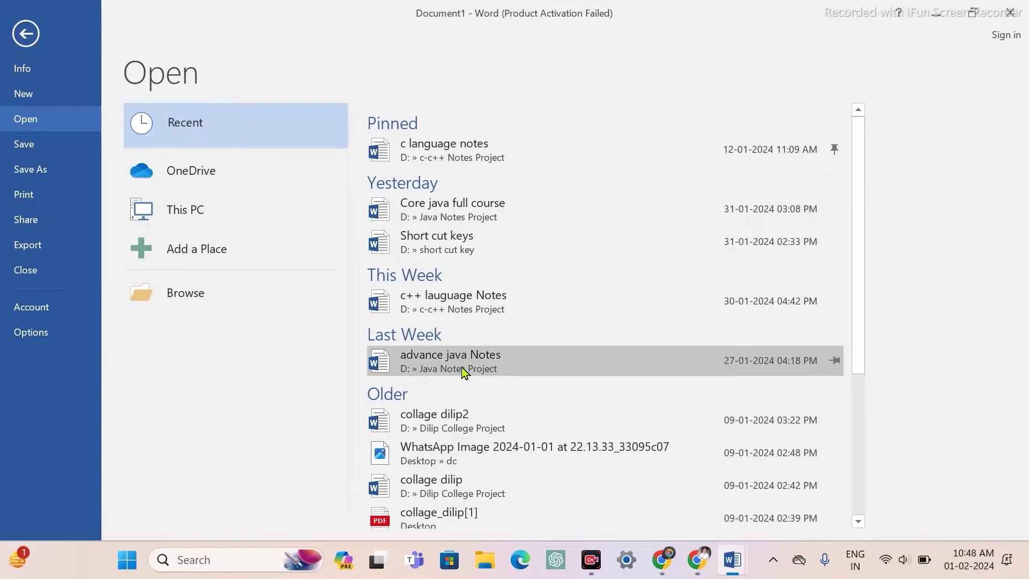
scroll(470, 391, down, 5)
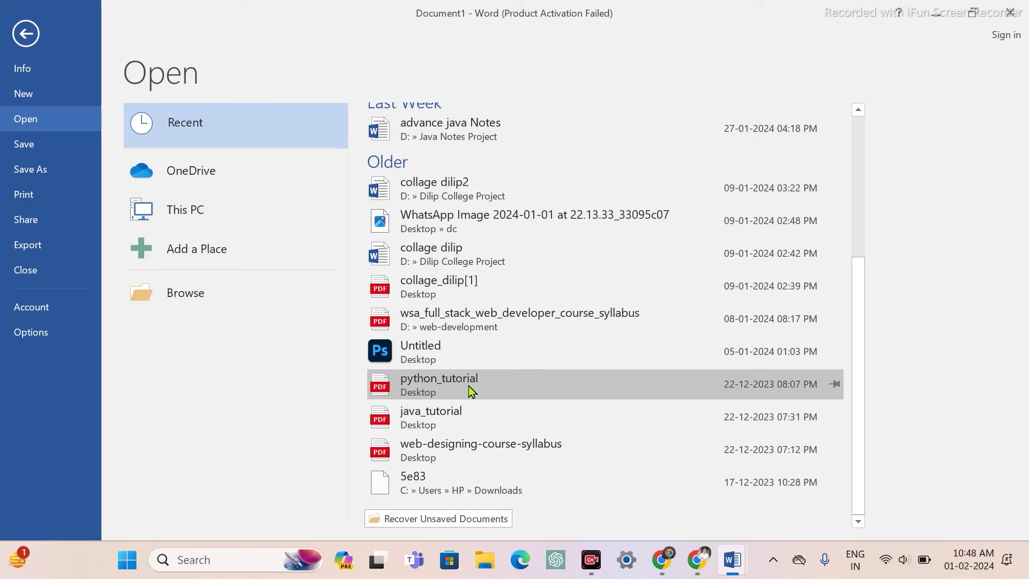
scroll(471, 391, up, 5)
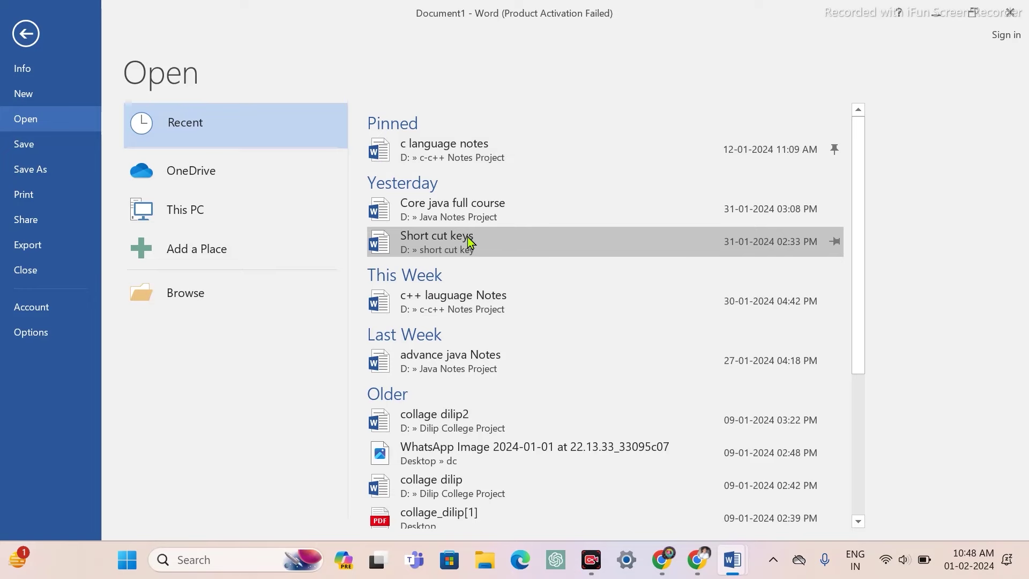
click(469, 242)
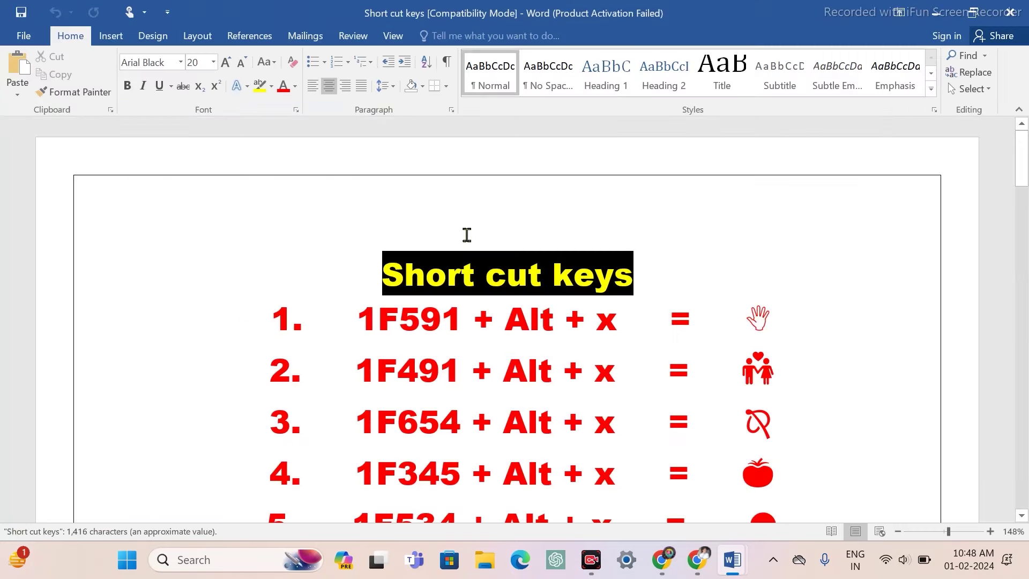
Scroll the Short cut keys list down to item 30, then return to Document1.
scroll(492, 320, down, 5)
scroll(492, 320, down, 2)
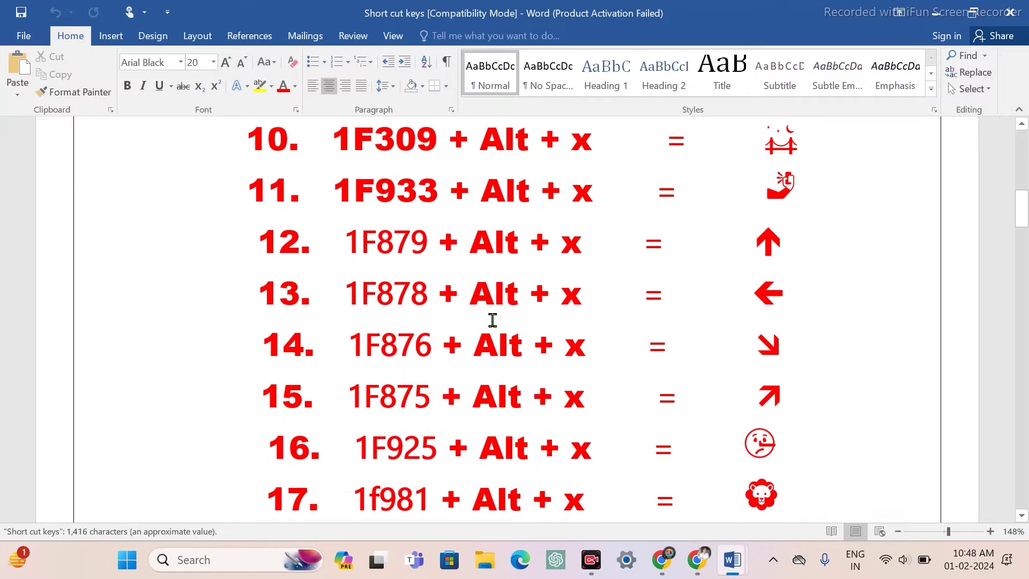
scroll(492, 320, down, 4)
scroll(493, 320, down, 5)
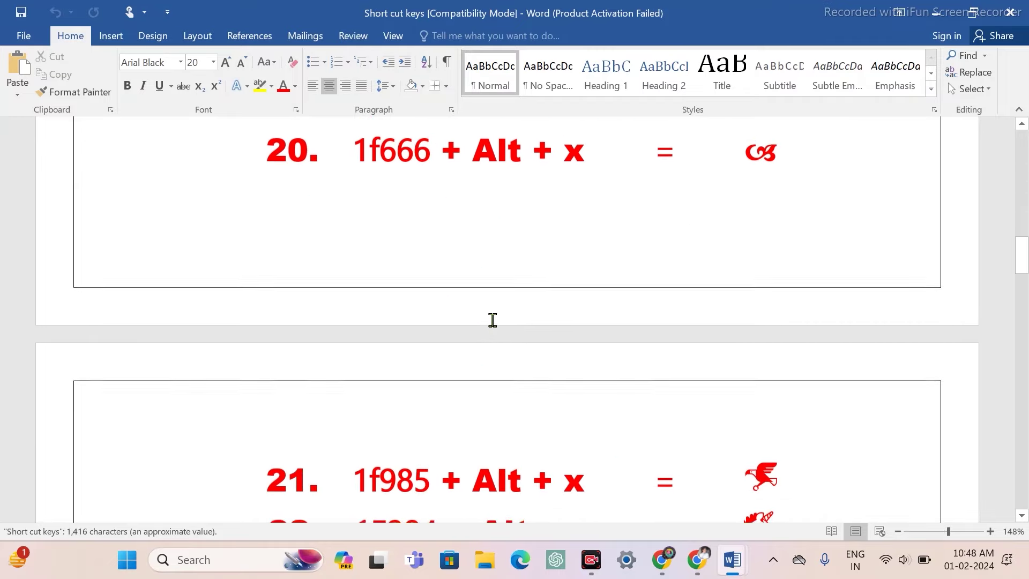
scroll(492, 321, down, 3)
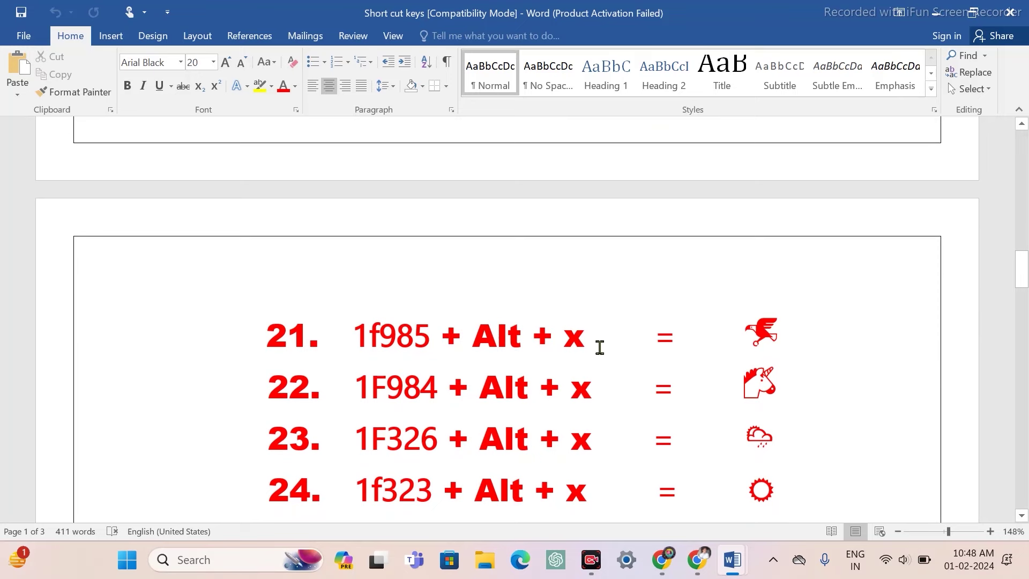
scroll(598, 348, down, 2)
scroll(597, 346, down, 5)
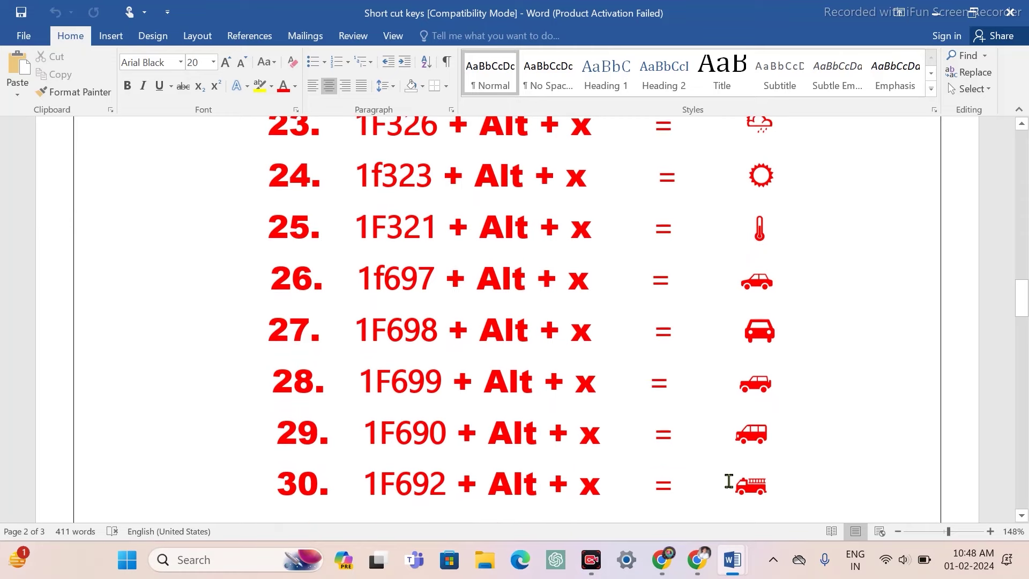
mouse_move(732, 559)
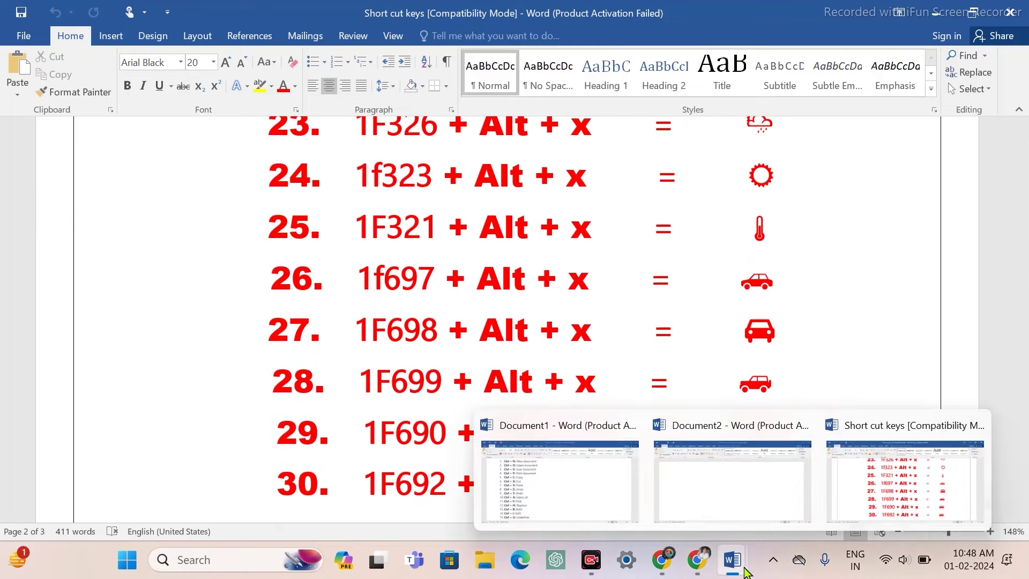
click(598, 494)
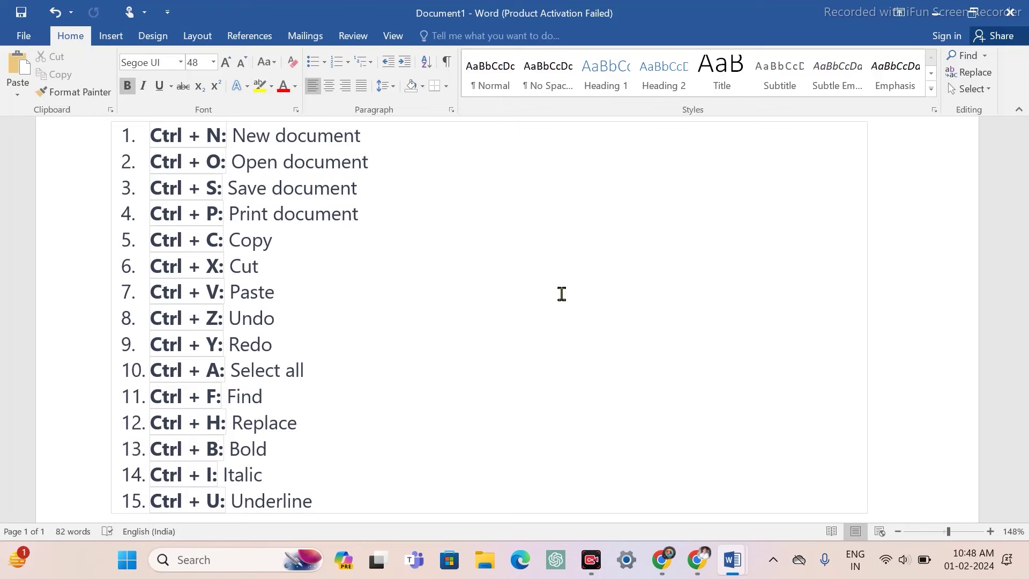
Start saving Document1 with Ctrl+S to reach the Save As page.
key(ctrl+s)
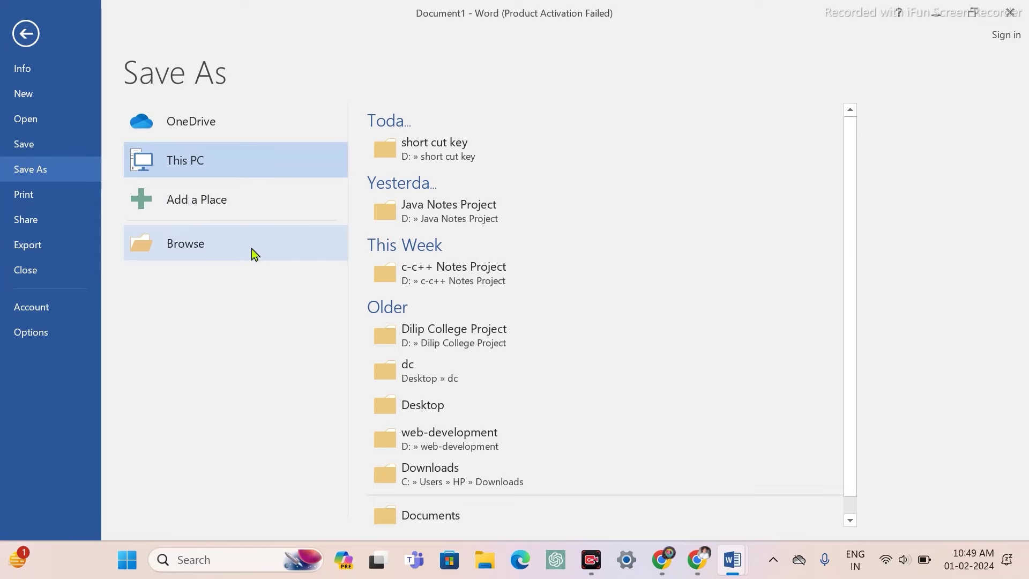
Save the shortcut list as 'dilip' in Documents through the Browse dialog.
click(185, 245)
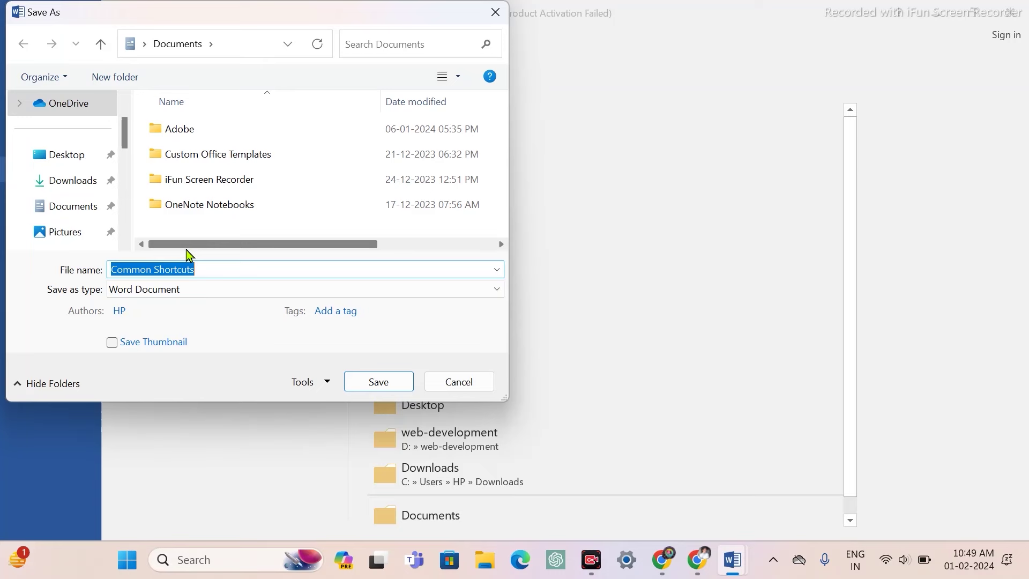
key(BackSpace)
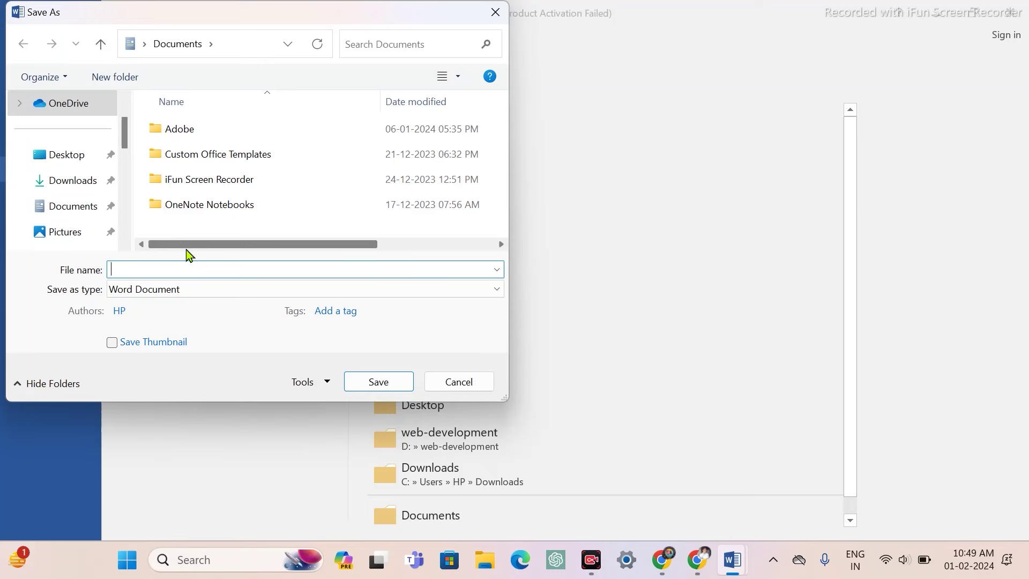
text(s)
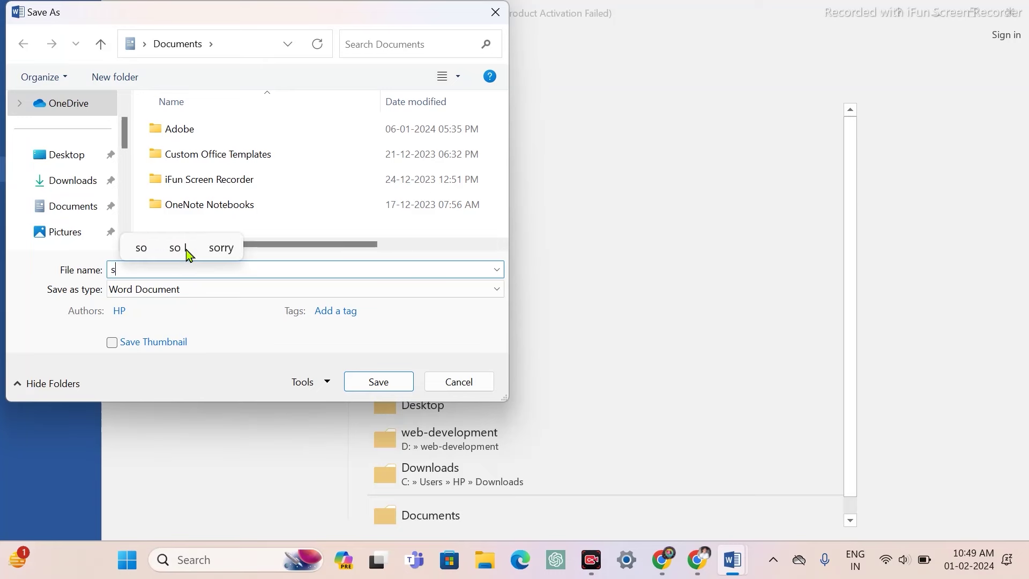
key(BackSpace)
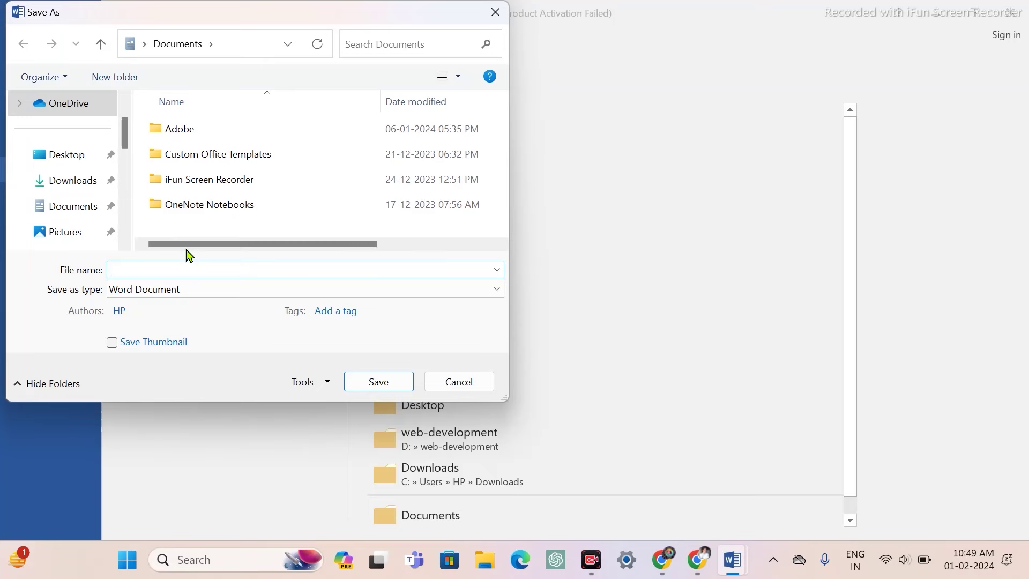
text(dilip)
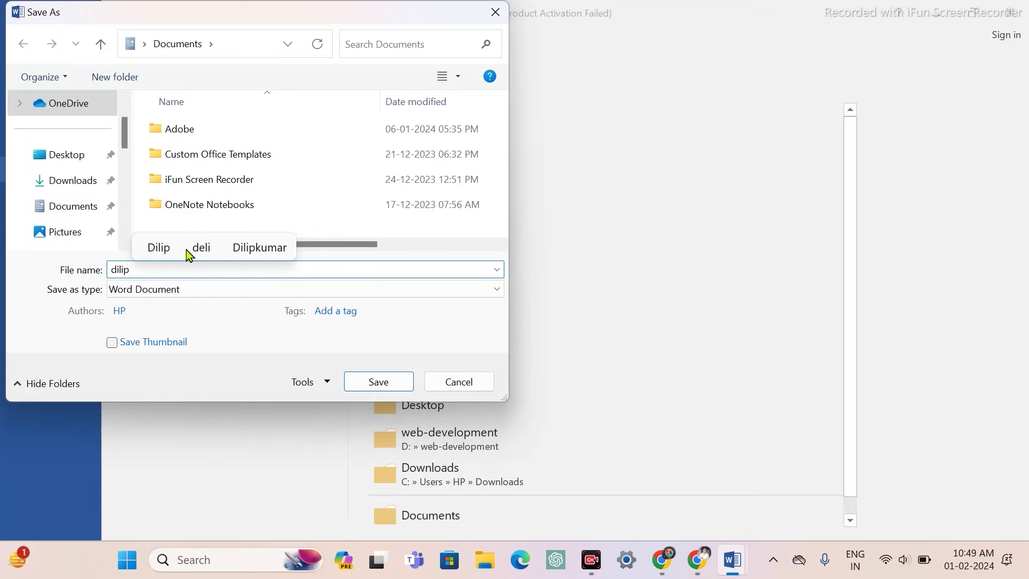
click(384, 390)
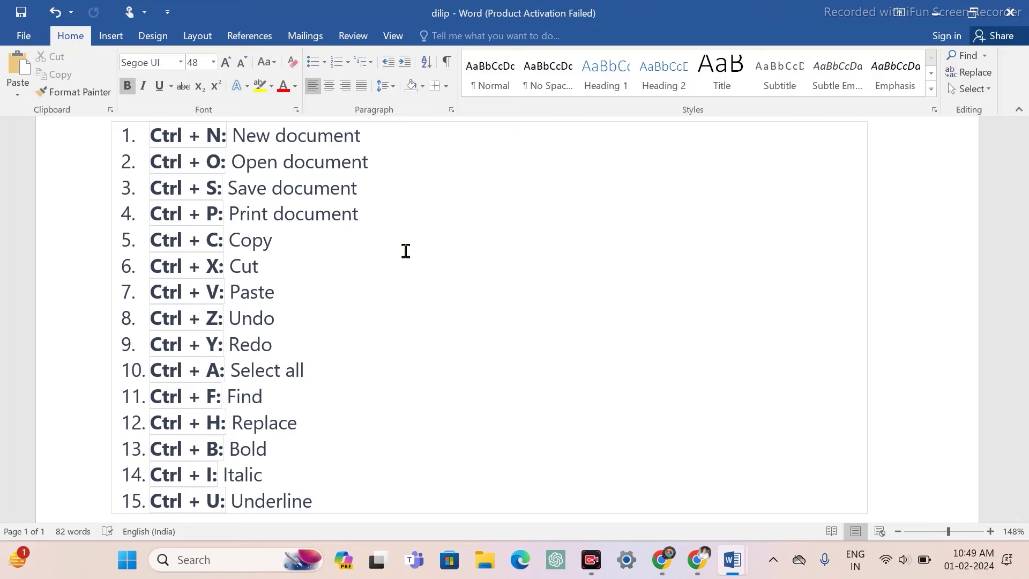
key(ctrl+p)
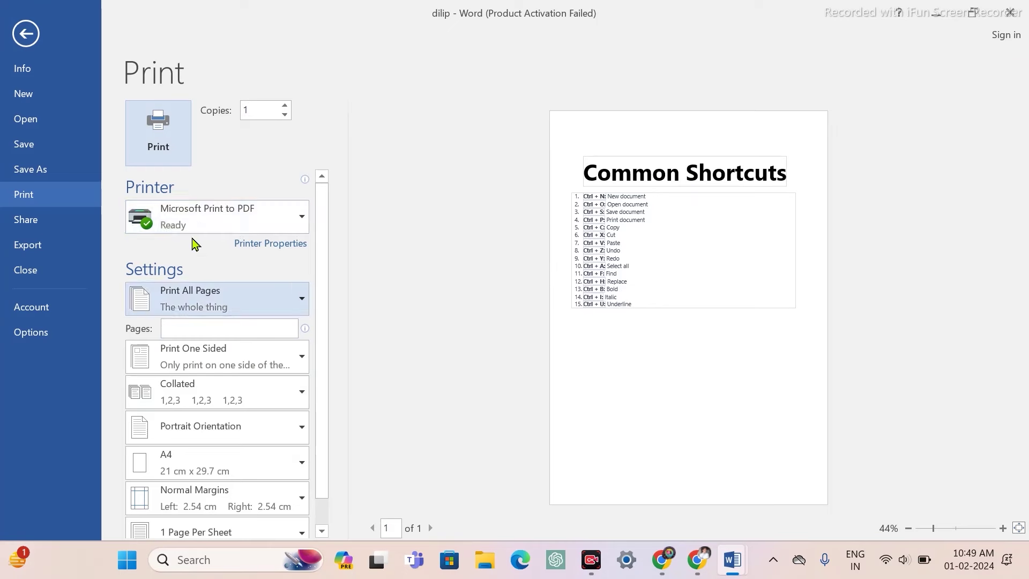
double_click(257, 111)
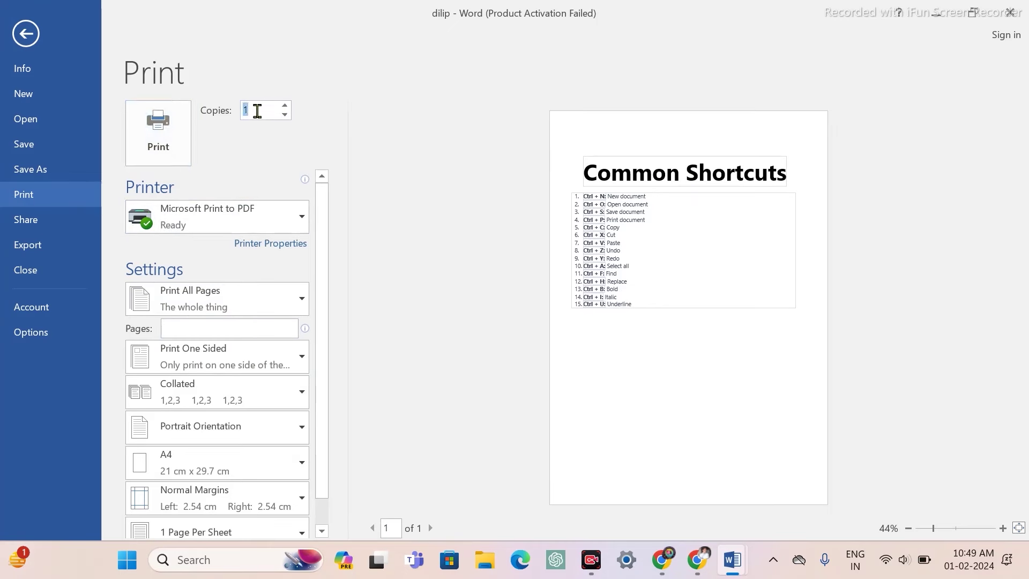
key(BackSpace)
text(4)
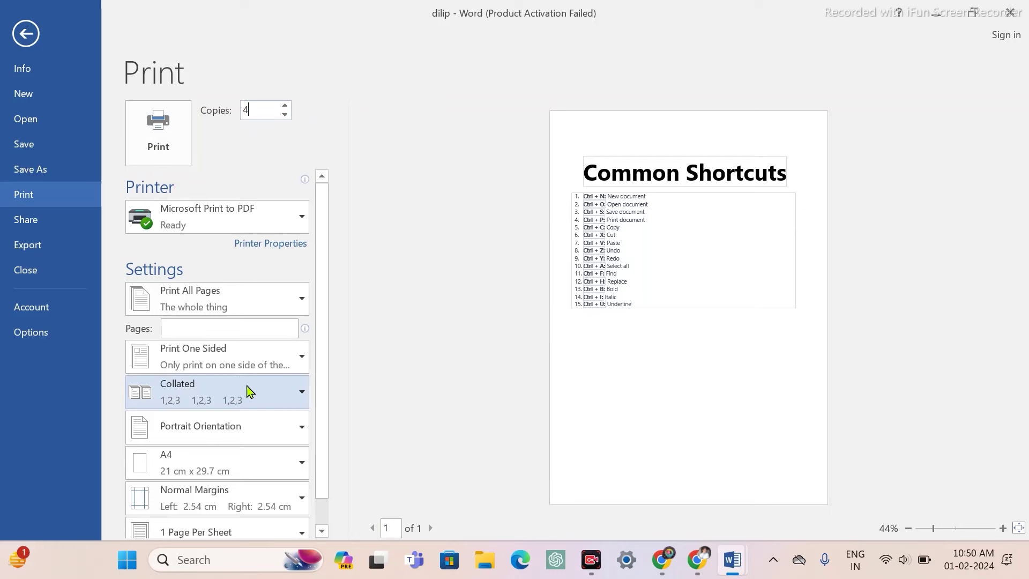
scroll(244, 383, down, 1)
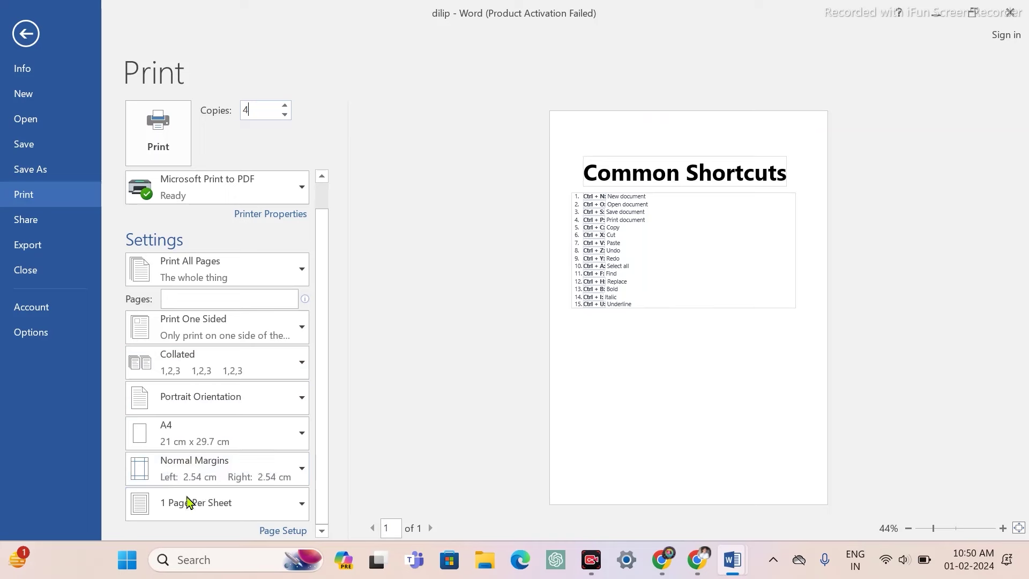
click(227, 280)
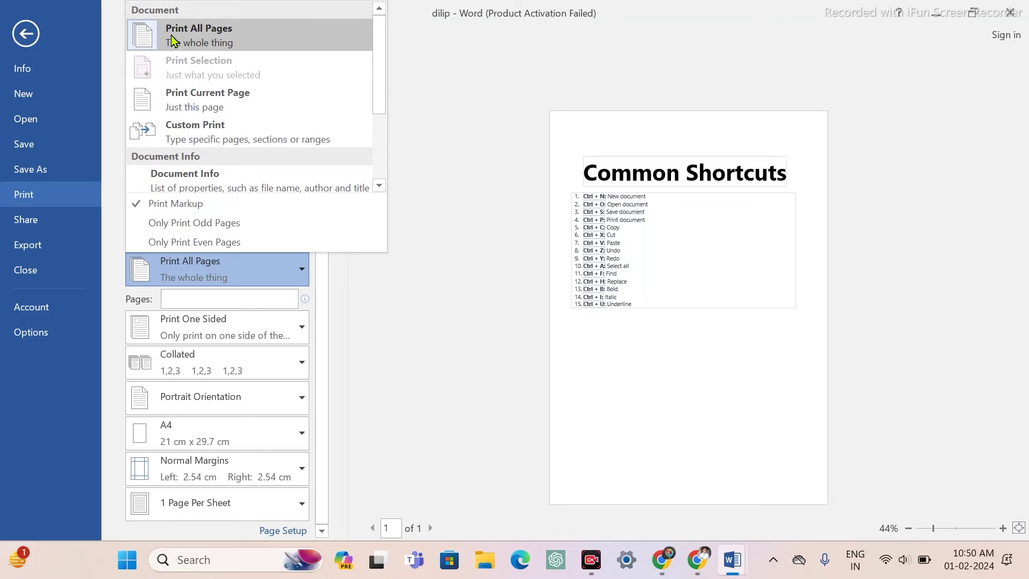
click(217, 42)
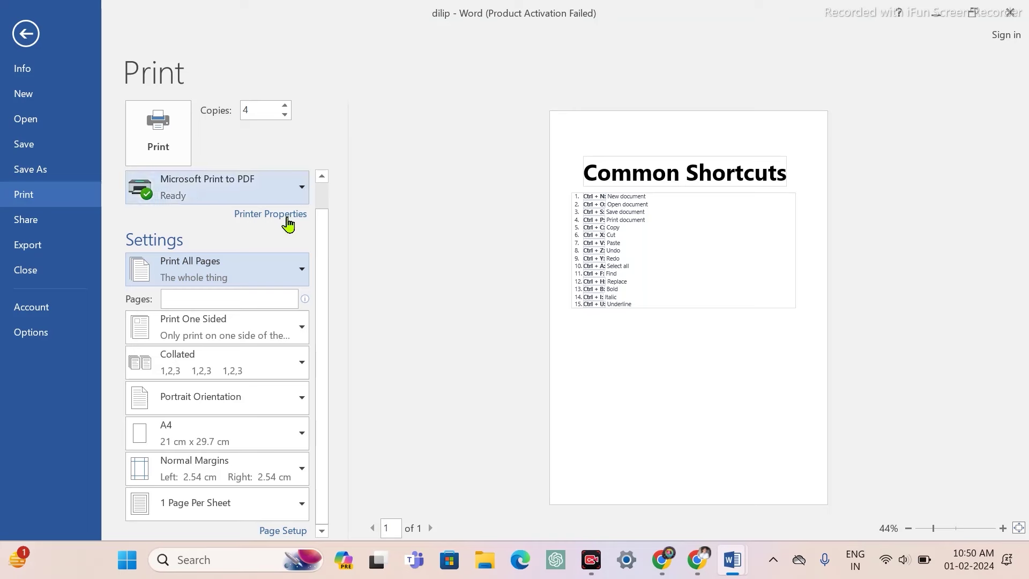
click(220, 299)
text(4)
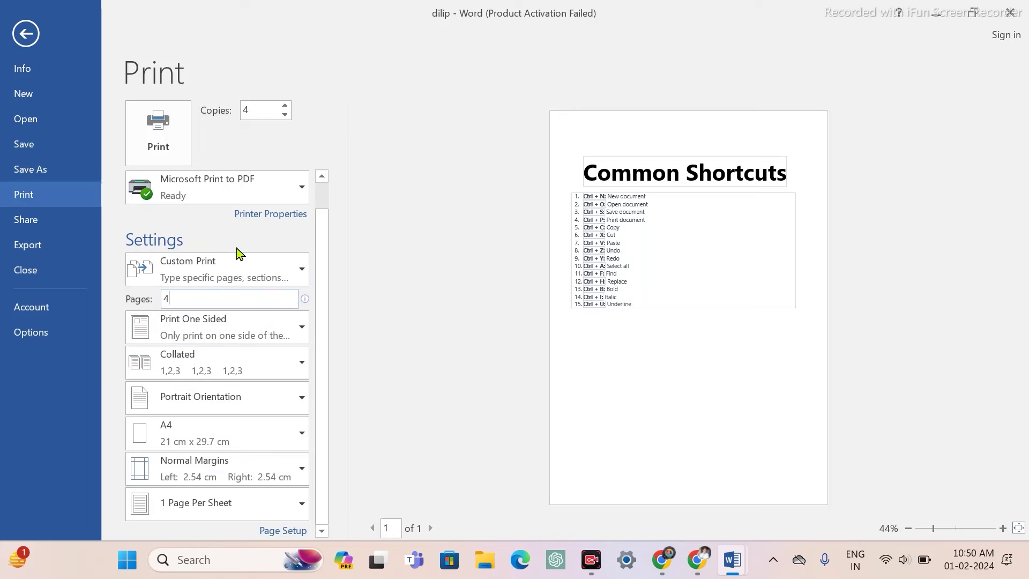
click(161, 152)
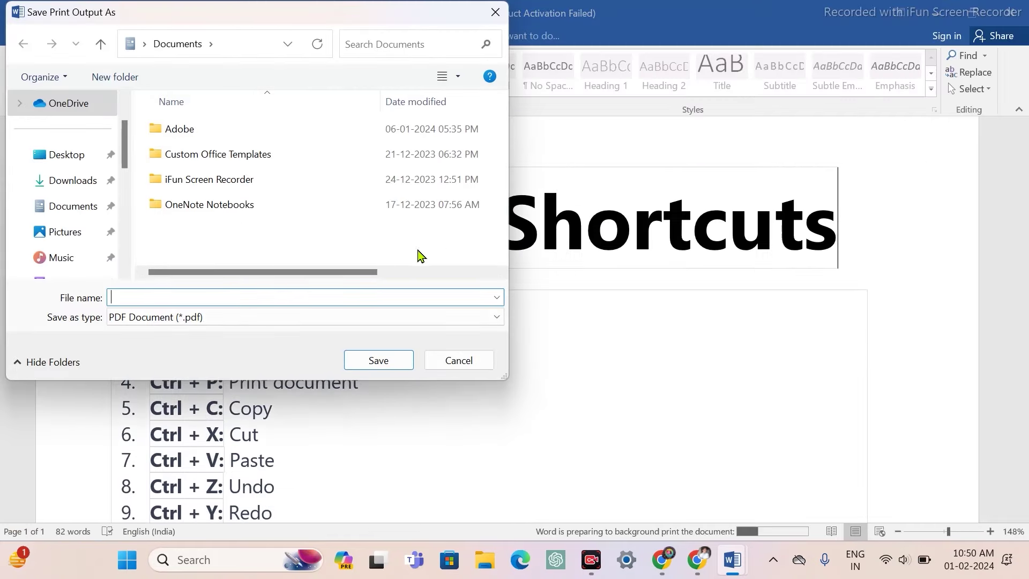
click(279, 129)
click(477, 362)
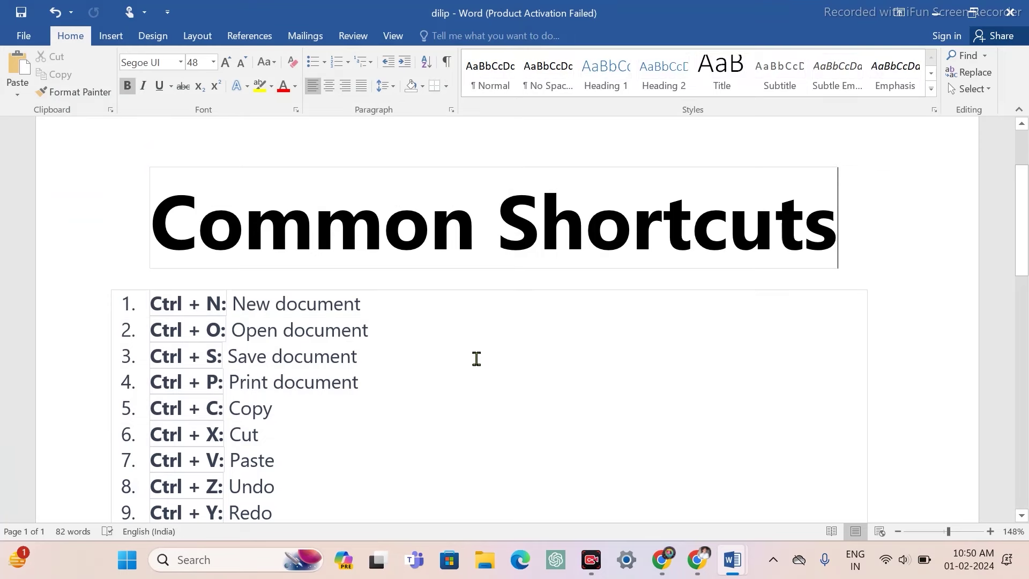
Select 'New document' in item 1 and paste it on the blank line below the list.
scroll(477, 358, down, 3)
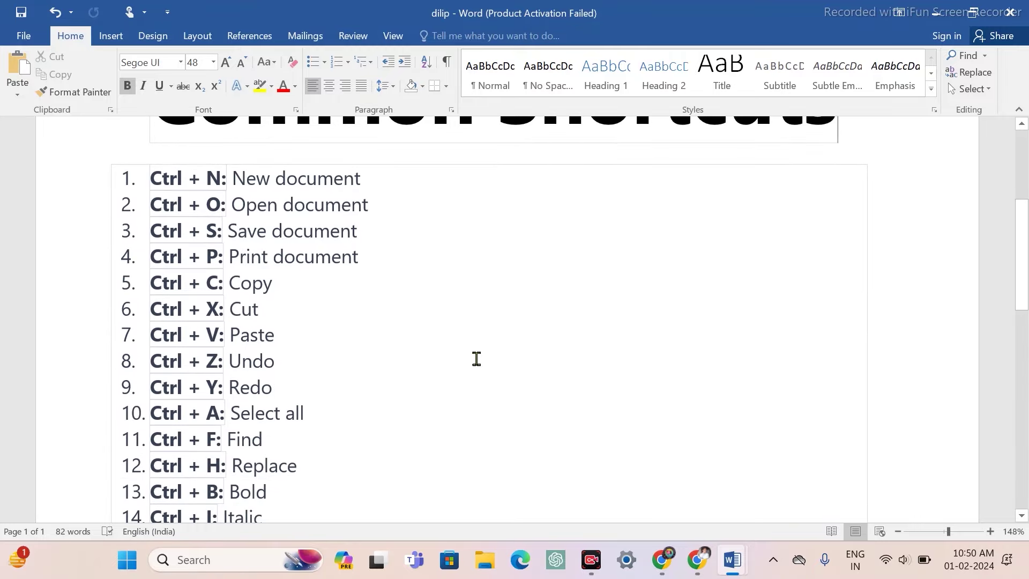
scroll(476, 358, down, 6)
scroll(476, 359, up, 1)
scroll(476, 358, up, 6)
scroll(477, 359, down, 1)
drag(231, 183, 356, 180)
key(ctrl+c)
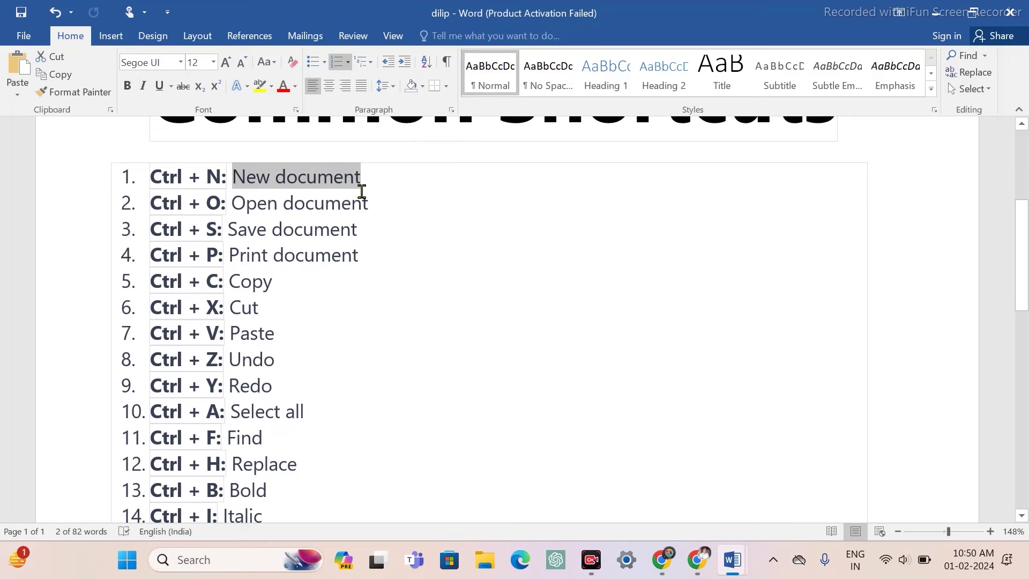
scroll(360, 191, down, 10)
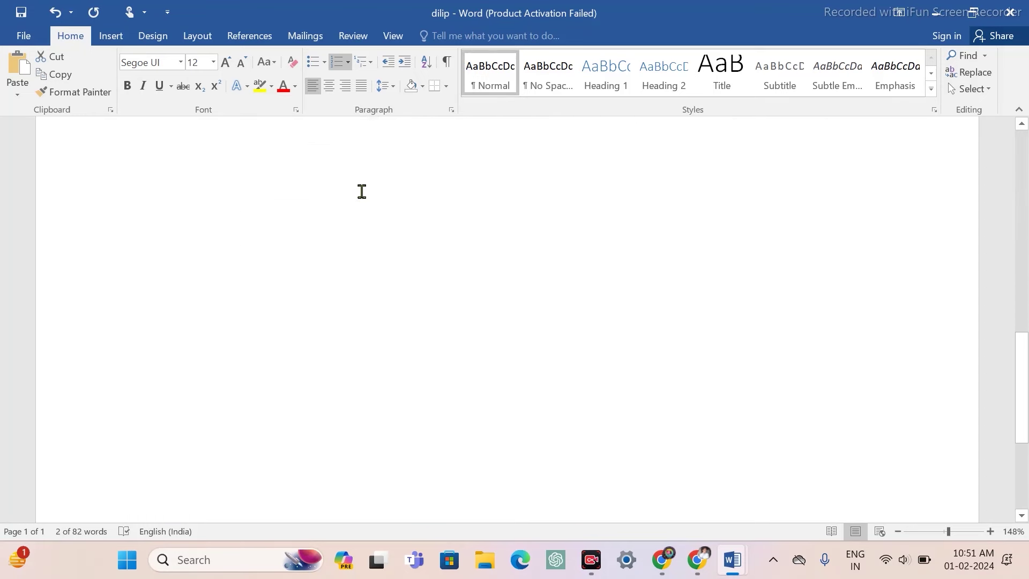
click(289, 218)
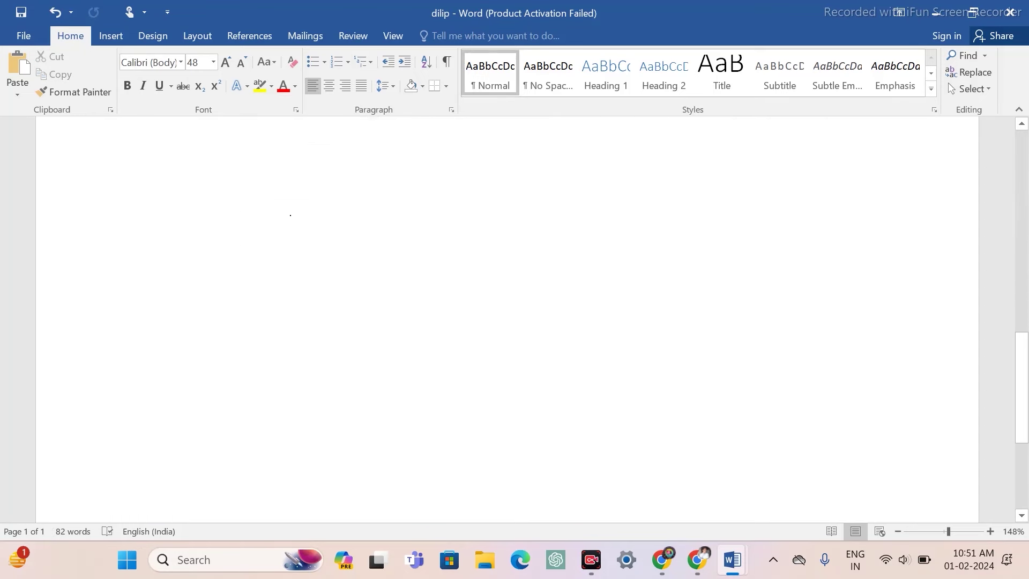
key(ctrl+v)
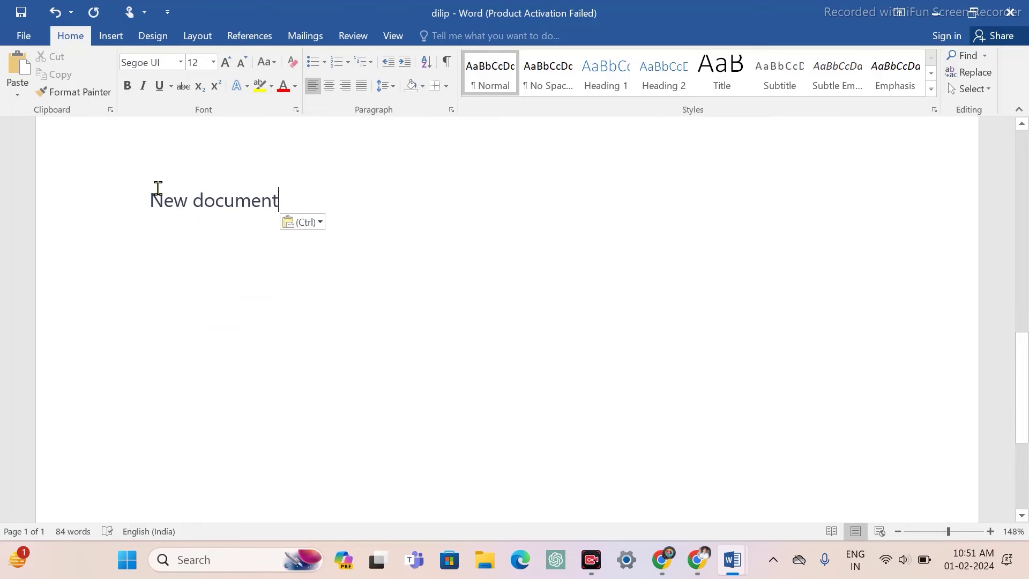
Select the word 'Paste' in item 7, then deselect it.
scroll(292, 207, up, 4)
scroll(292, 208, up, 3)
scroll(292, 208, up, 2)
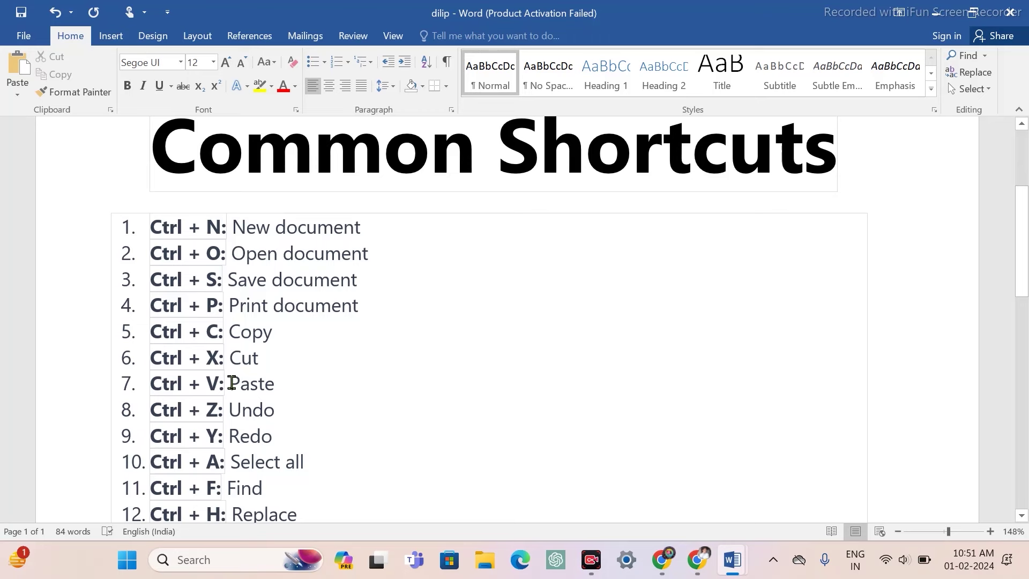
drag(230, 378, 283, 382)
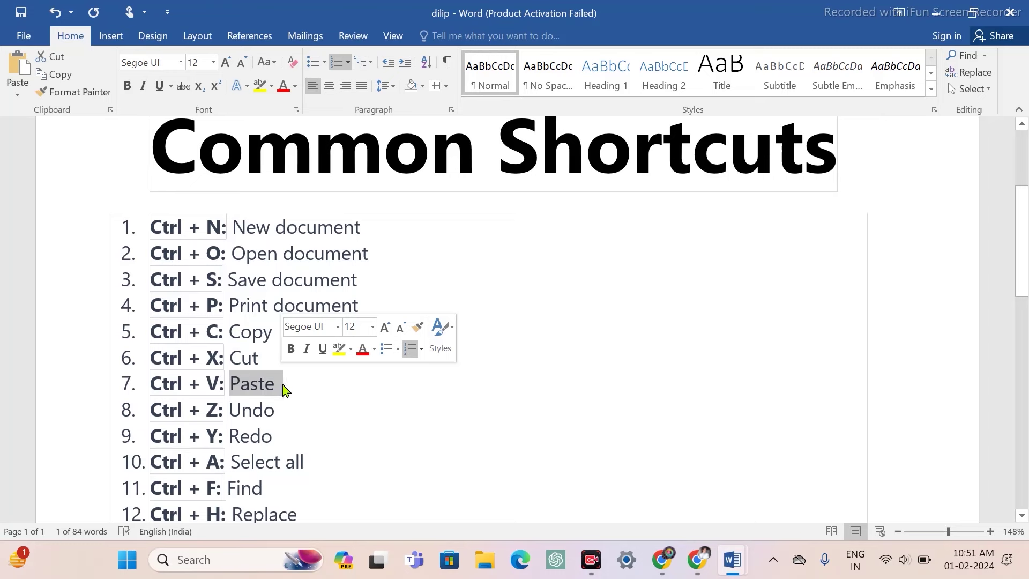
click(227, 358)
scroll(227, 357, down, 10)
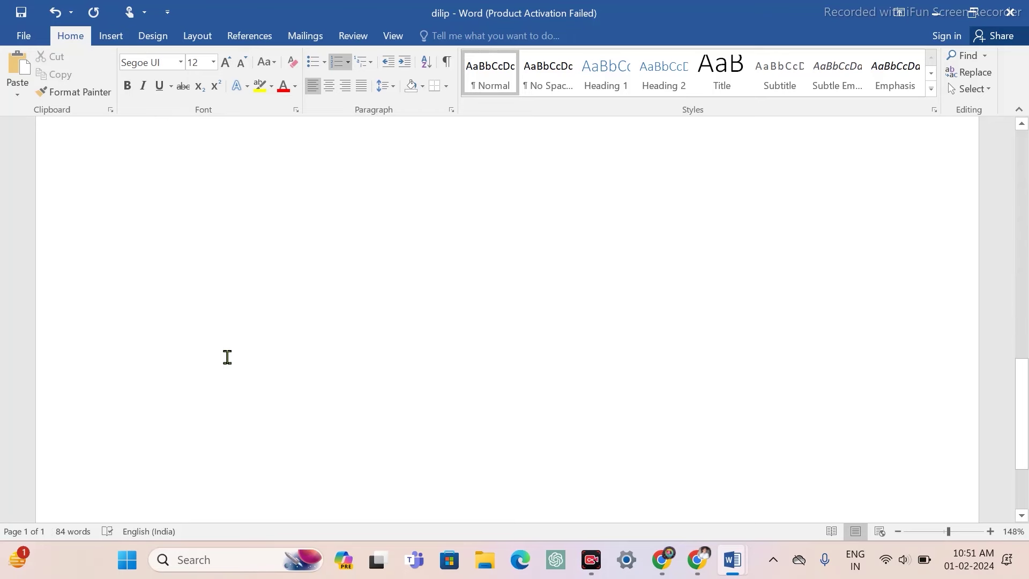
key(ctrl+v)
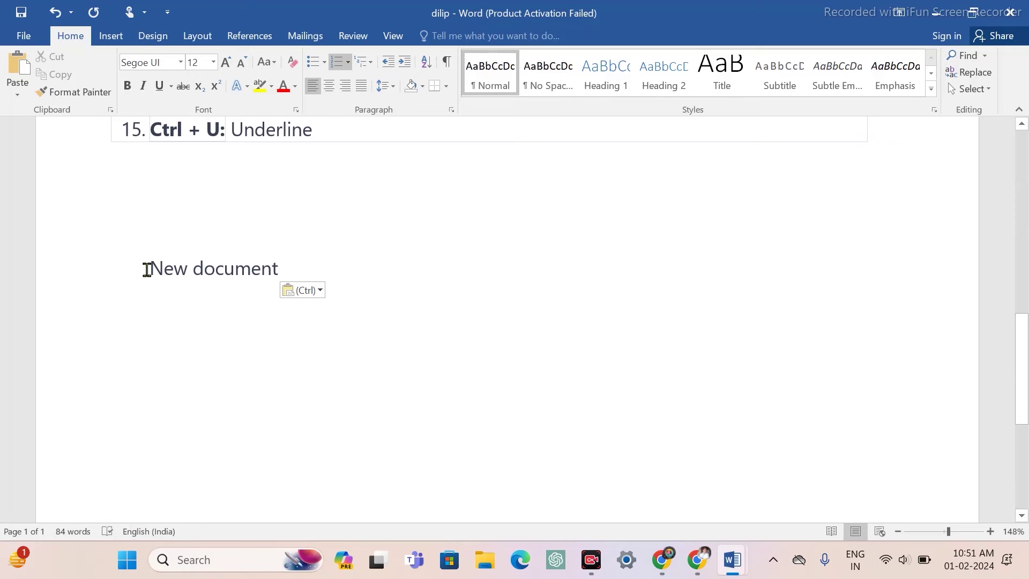
drag(148, 270, 279, 263)
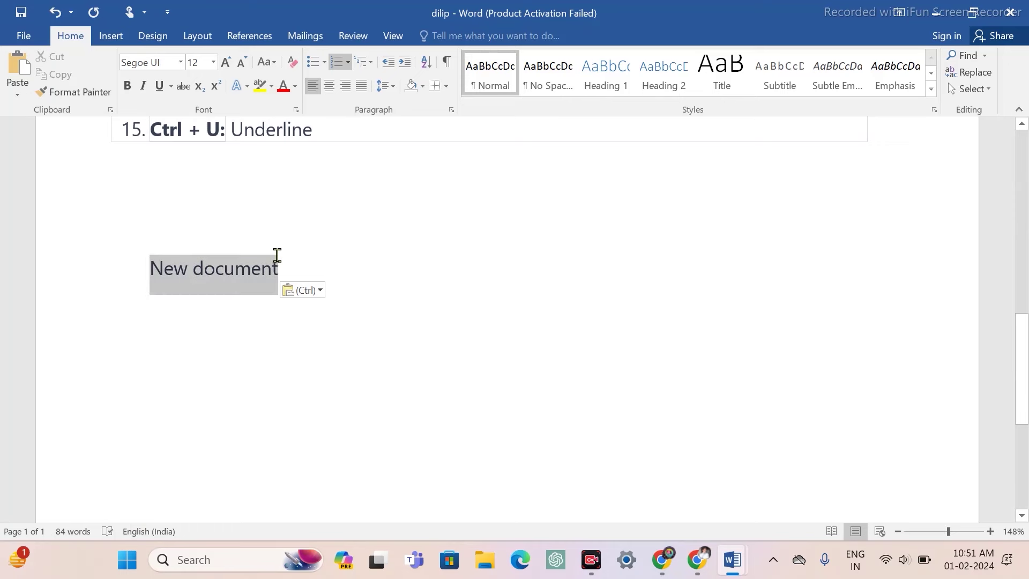
key(Delete)
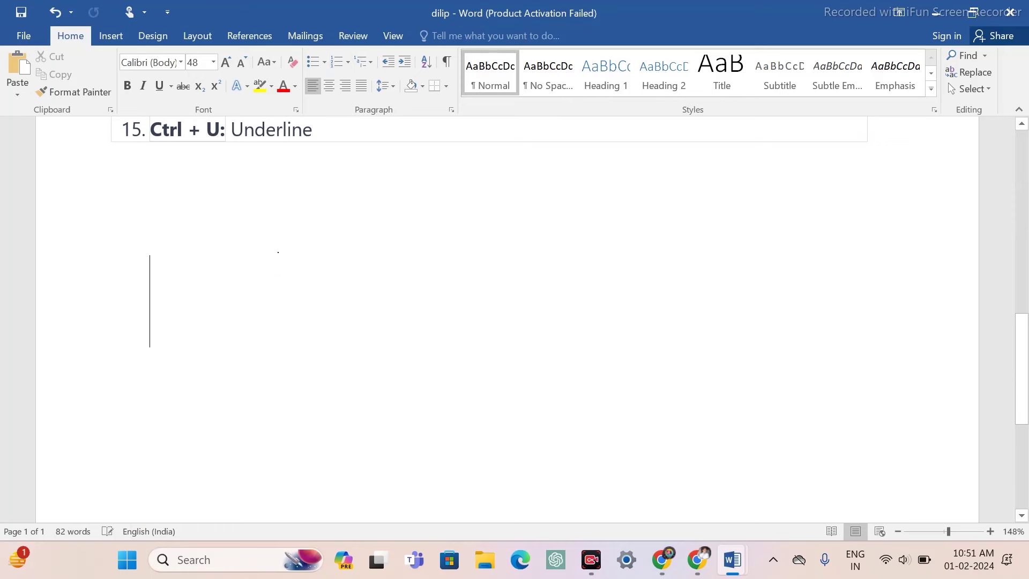
scroll(278, 251, down, 3)
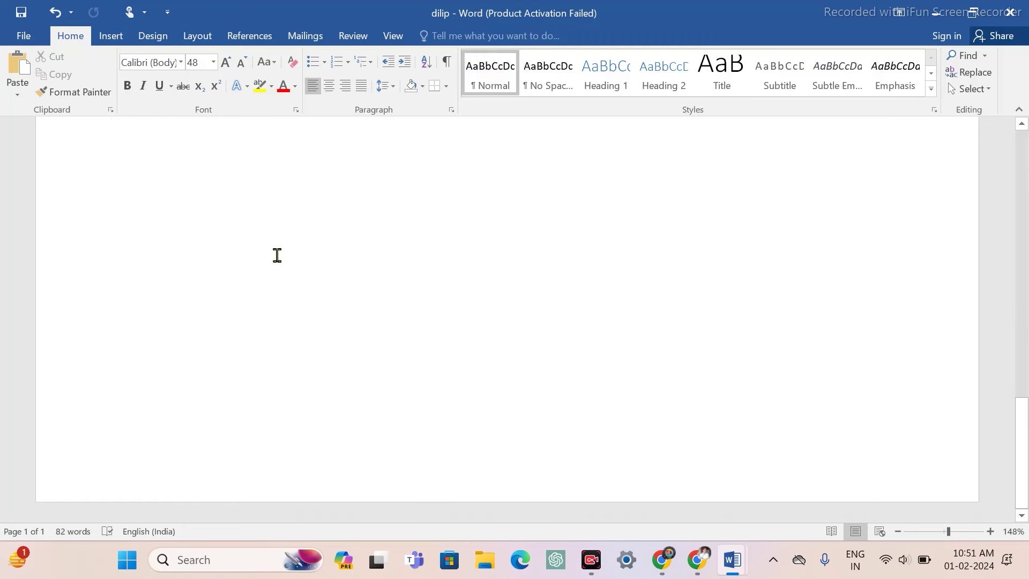
scroll(241, 255, up, 1)
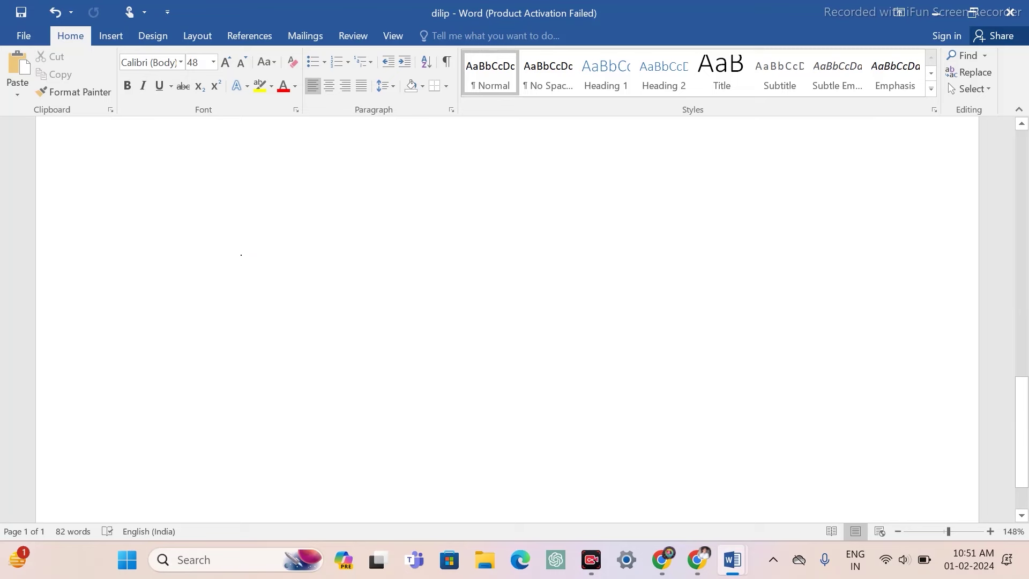
key(ctrl+z)
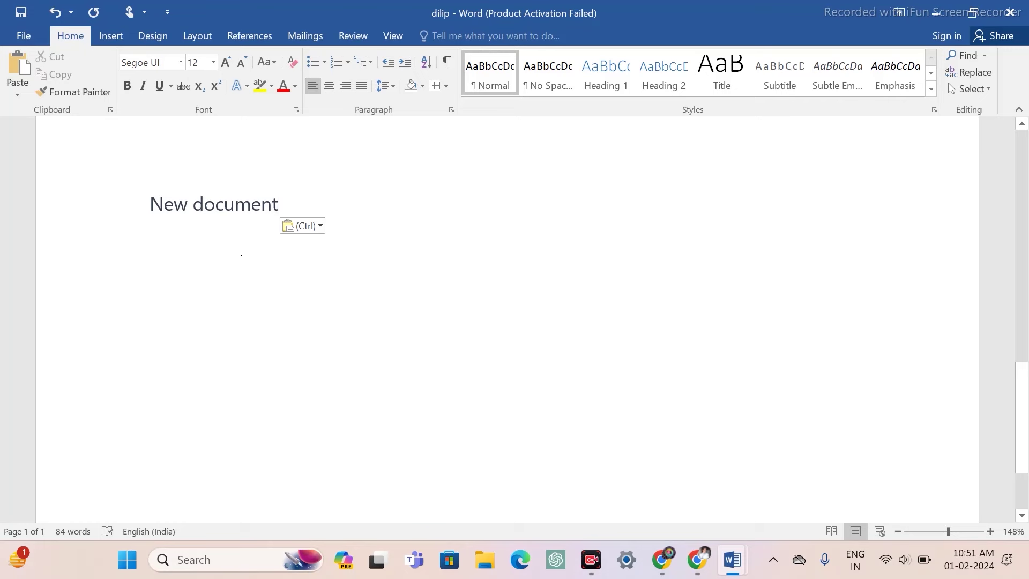
scroll(241, 255, up, 5)
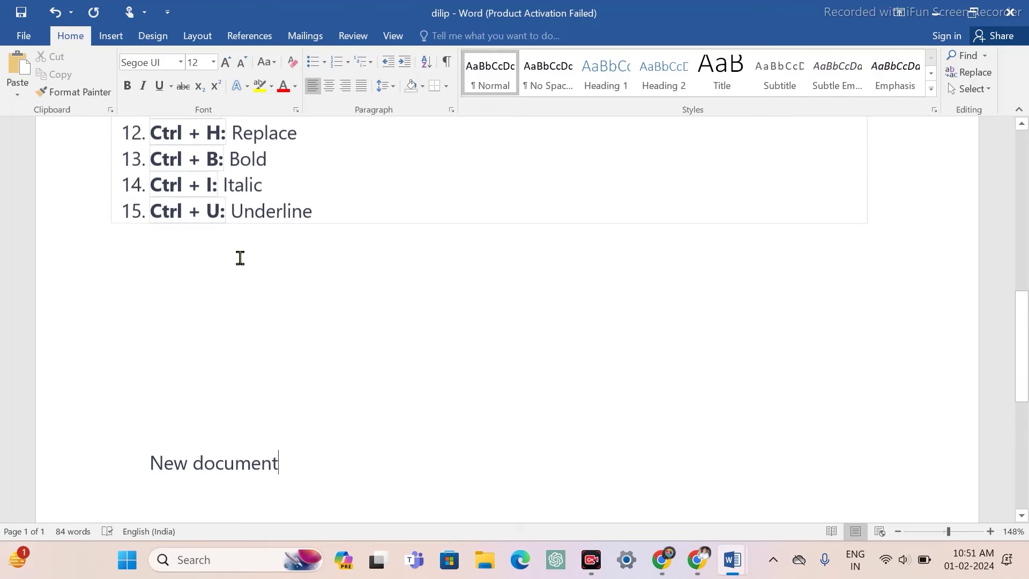
scroll(240, 257, up, 3)
scroll(240, 257, up, 2)
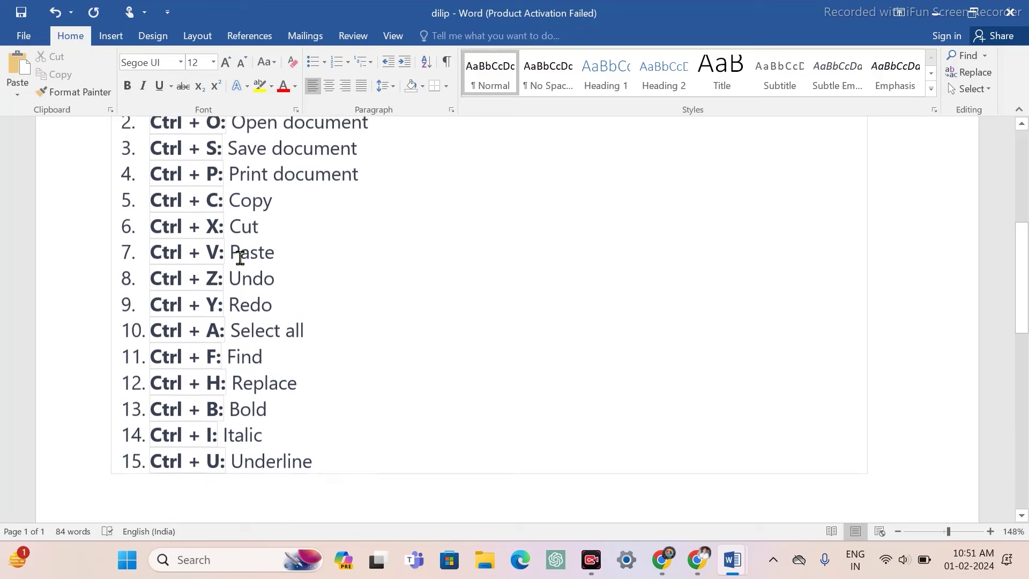
scroll(240, 258, down, 1)
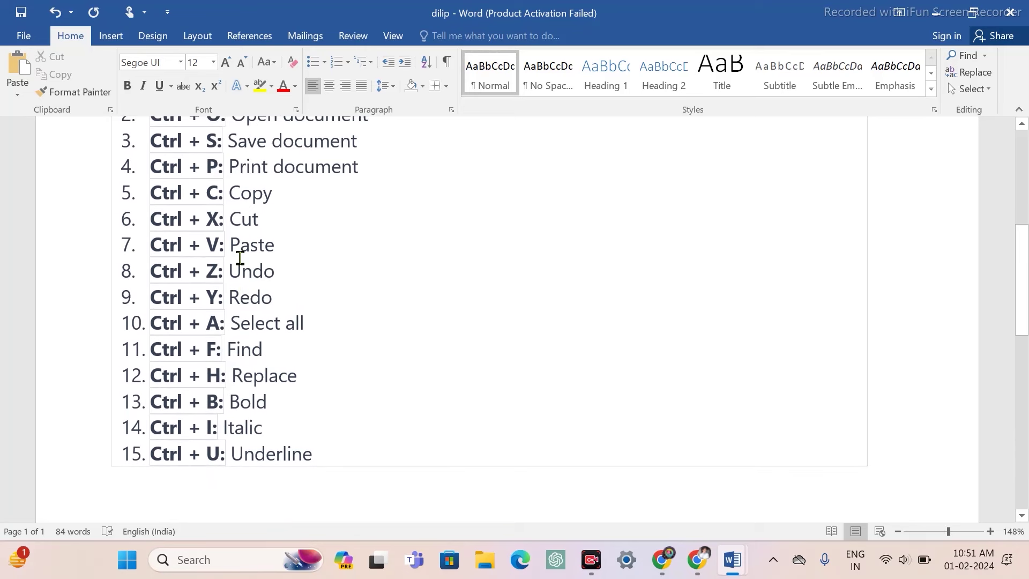
Undo and redo recent edits, deleting the pasted 'New document' text and restoring it.
scroll(239, 258, up, 2)
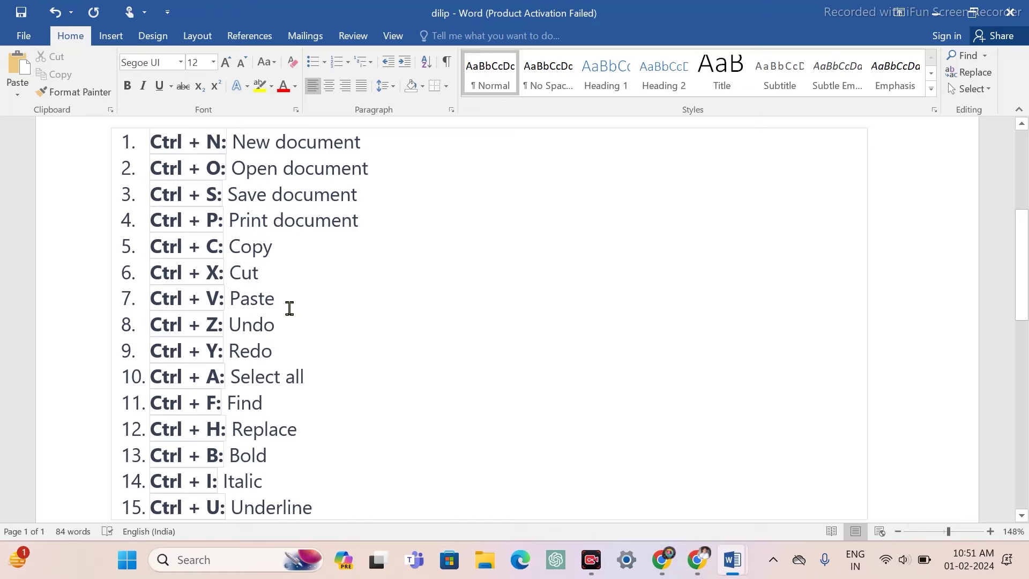
key(ctrl+v)
key(ctrl+z)
key(ctrl+z)
key(ctrl+z)
key(ctrl+z)
key(ctrl+y)
key(ctrl+y)
key(ctrl+y)
key(ctrl+y)
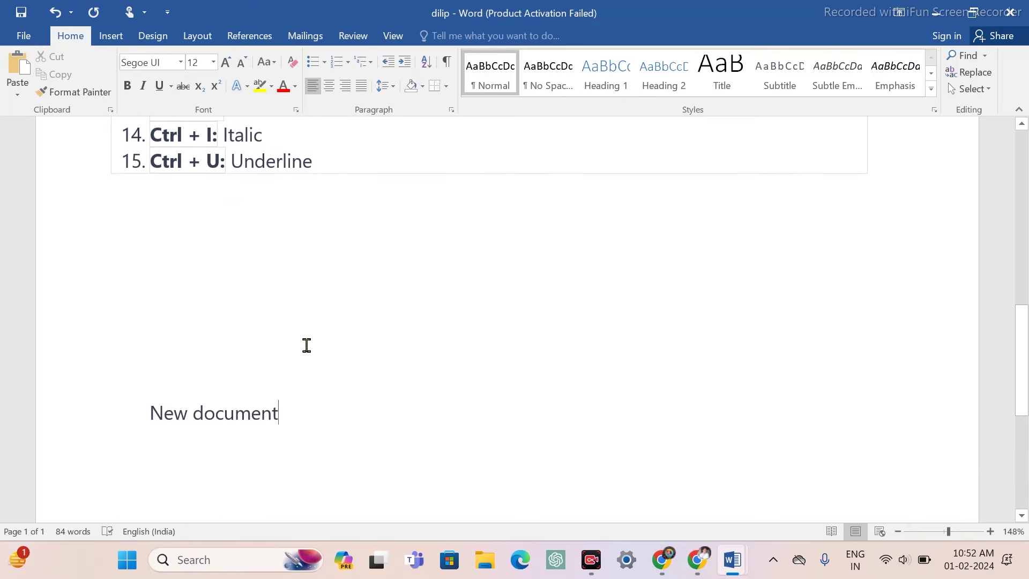
key(ctrl+z)
key(ctrl+z)
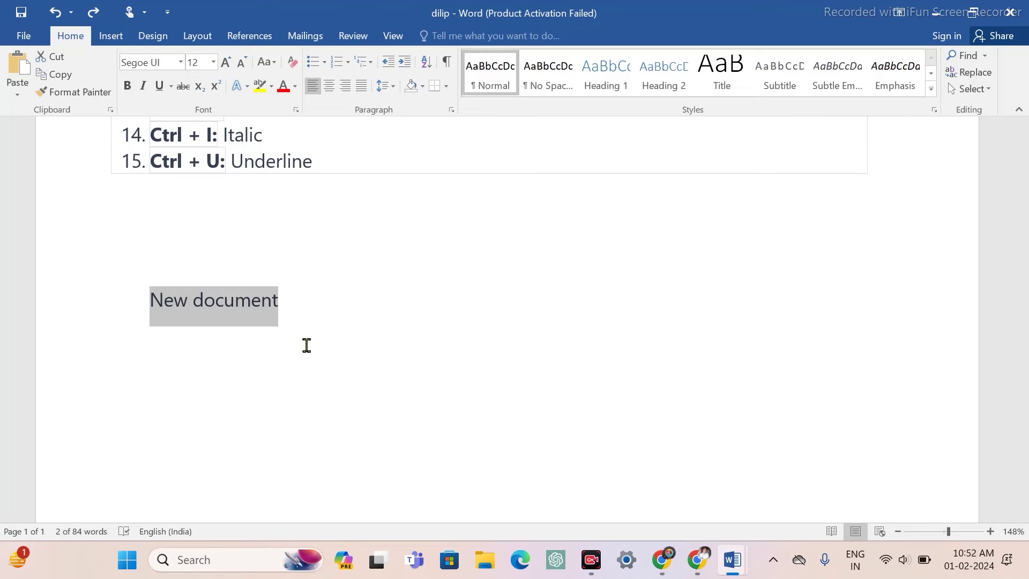
key(Delete)
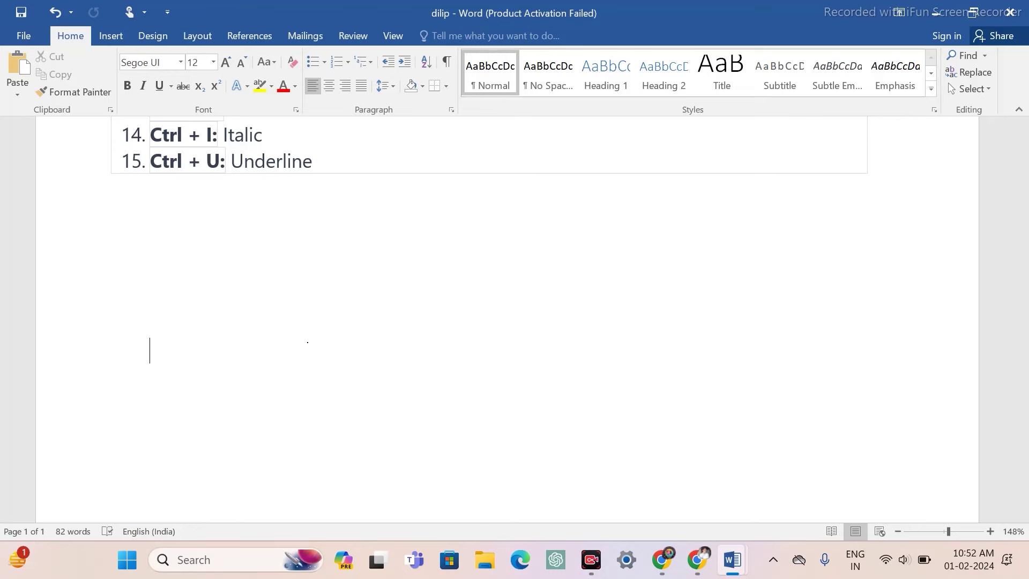
key(ctrl+z)
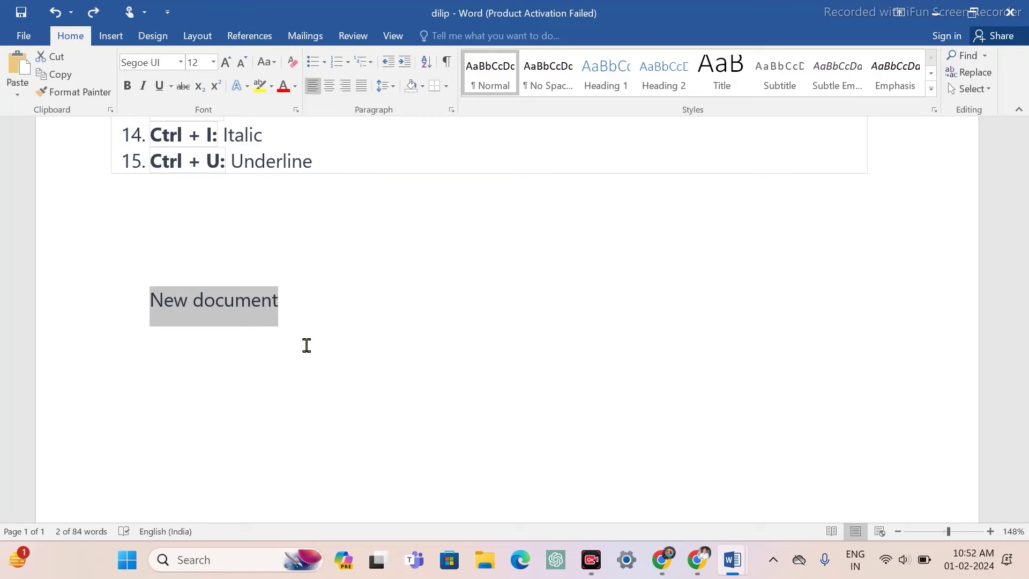
Delete the pasted 'New document' line below the list, leaving 82 words.
scroll(307, 345, up, 5)
scroll(306, 345, up, 3)
scroll(306, 345, down, 3)
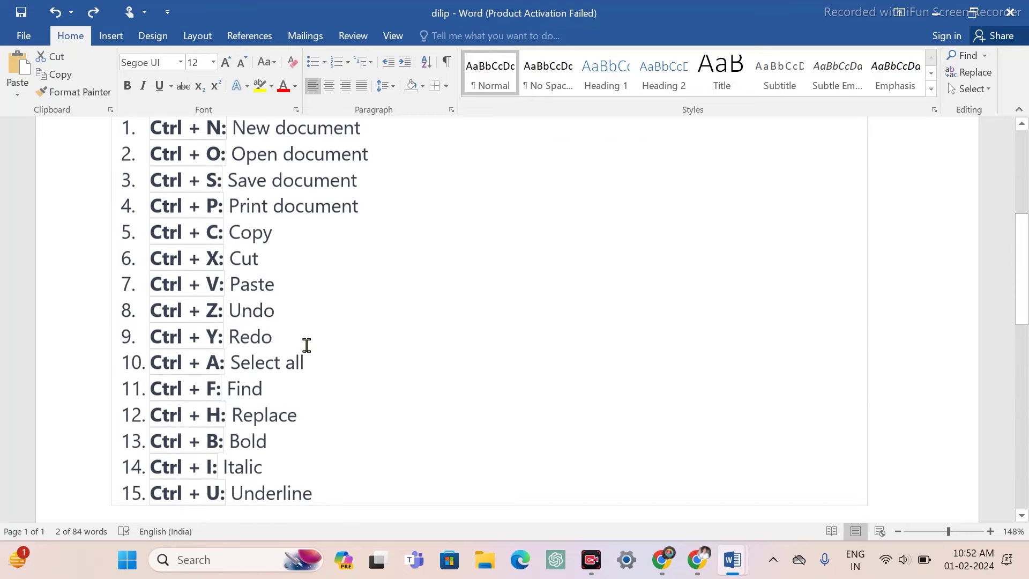
scroll(337, 354, down, 3)
scroll(338, 353, down, 5)
scroll(337, 353, up, 3)
scroll(337, 354, up, 2)
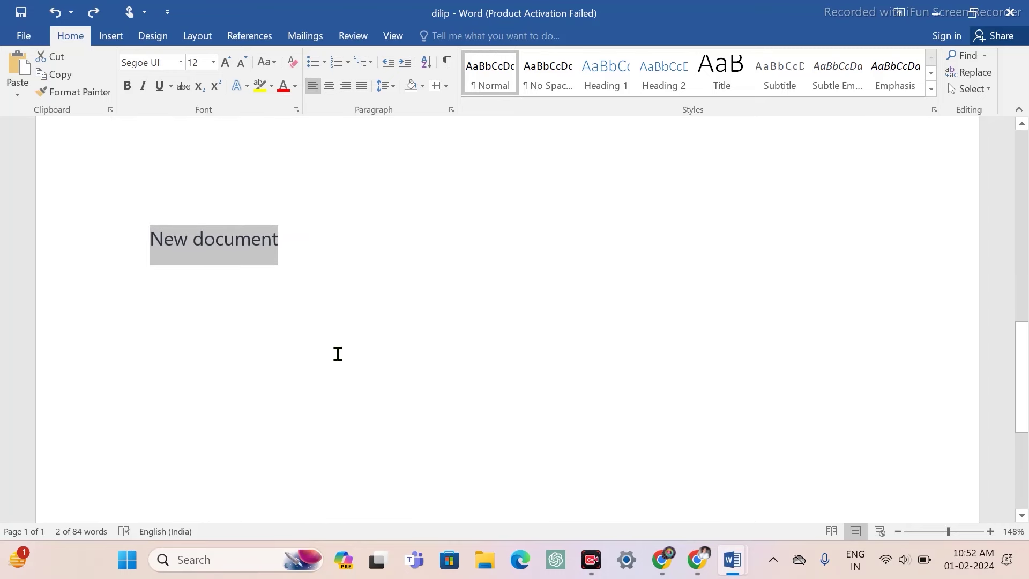
key(Delete)
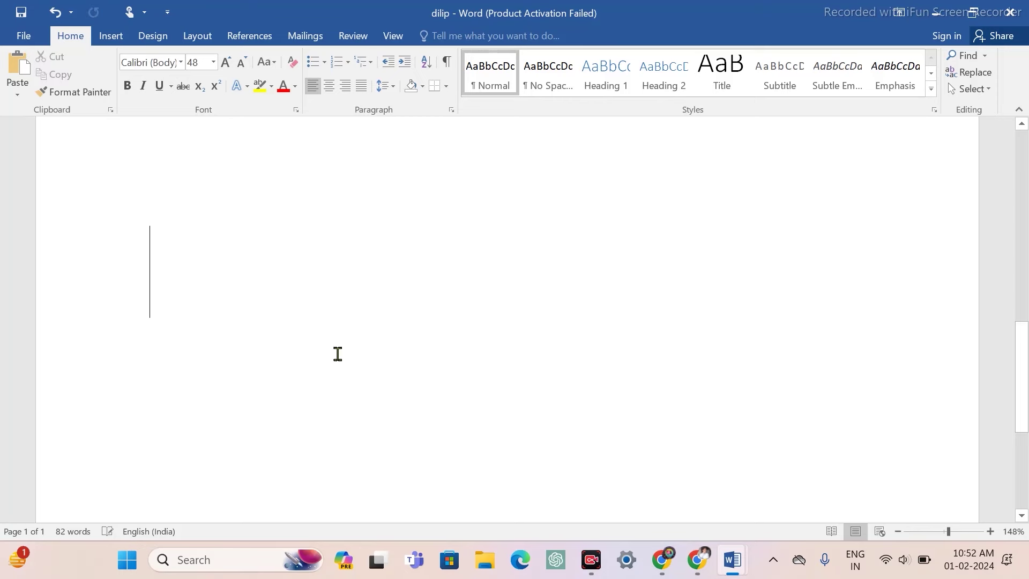
scroll(338, 353, down, 1)
scroll(338, 353, down, 1)
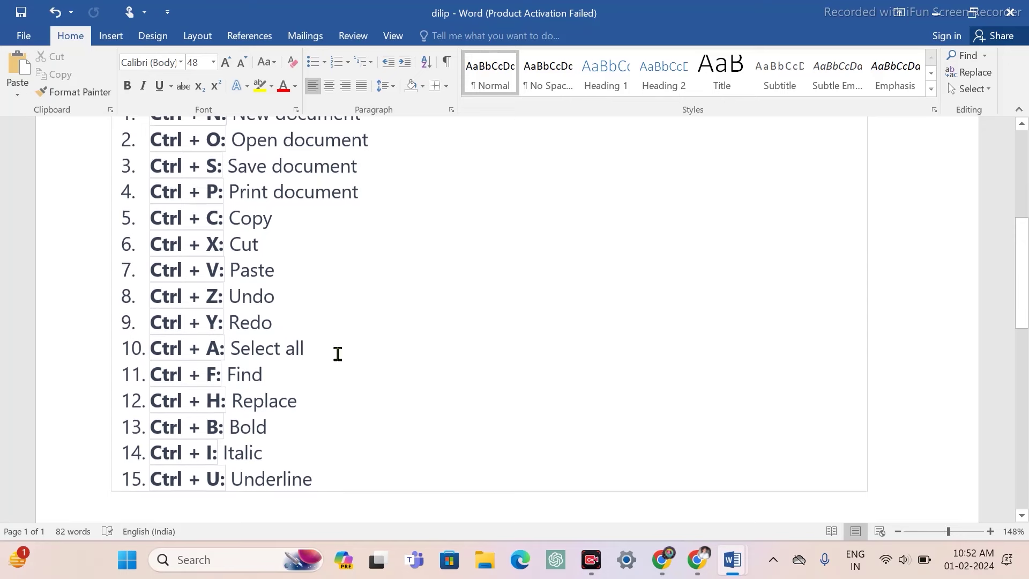
drag(275, 295, 242, 295)
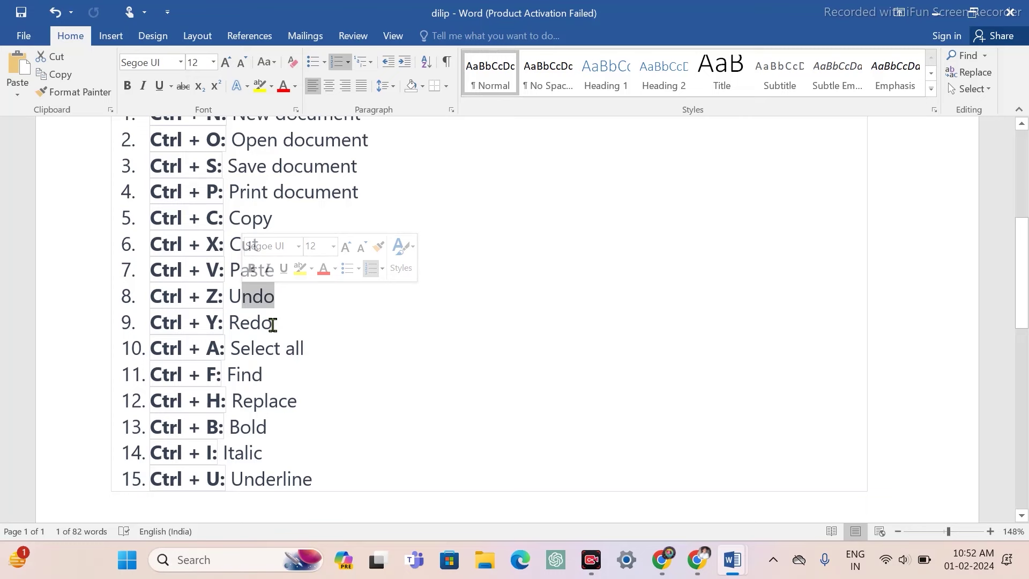
drag(272, 325, 226, 329)
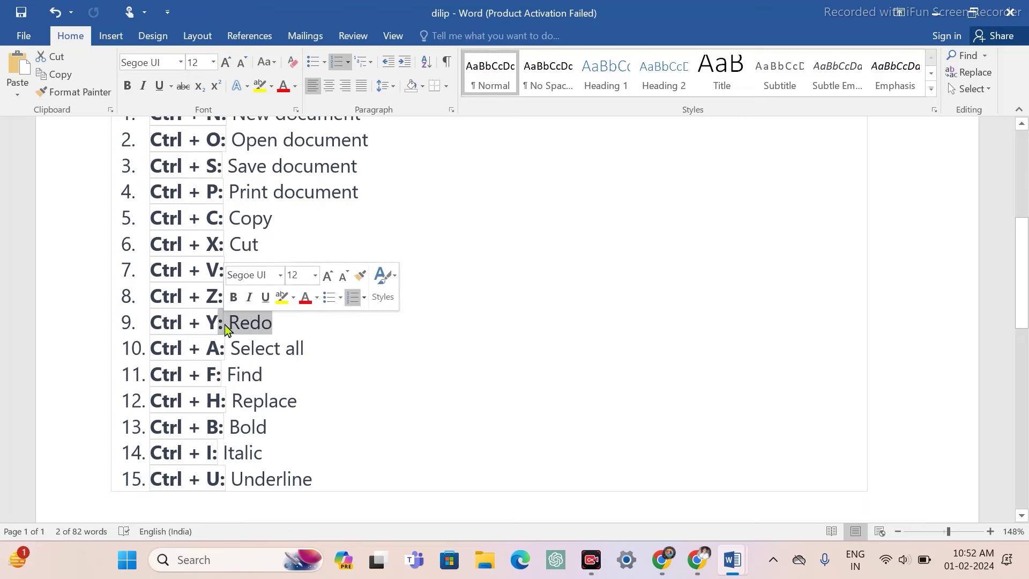
click(314, 349)
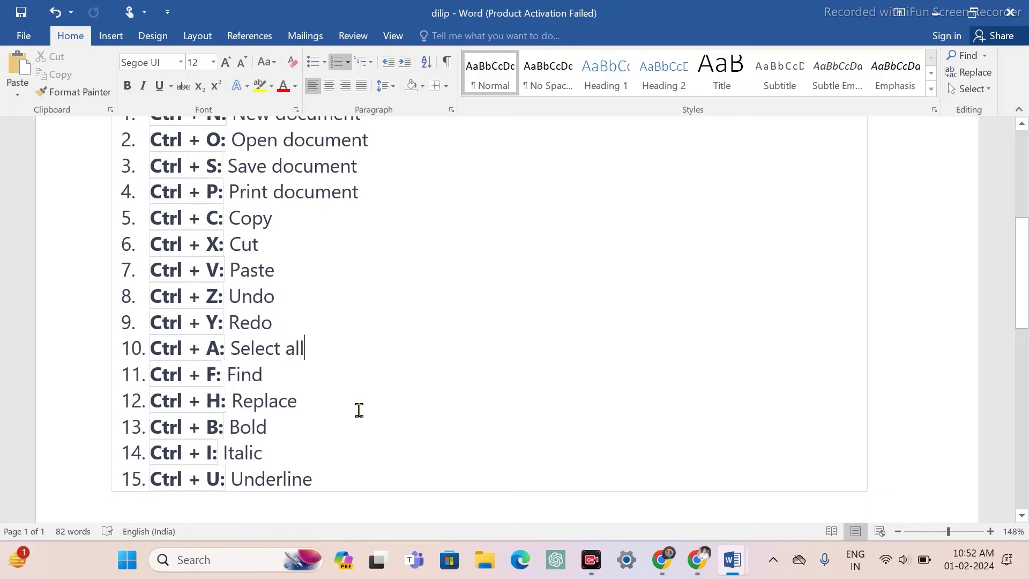
key(ctrl+a)
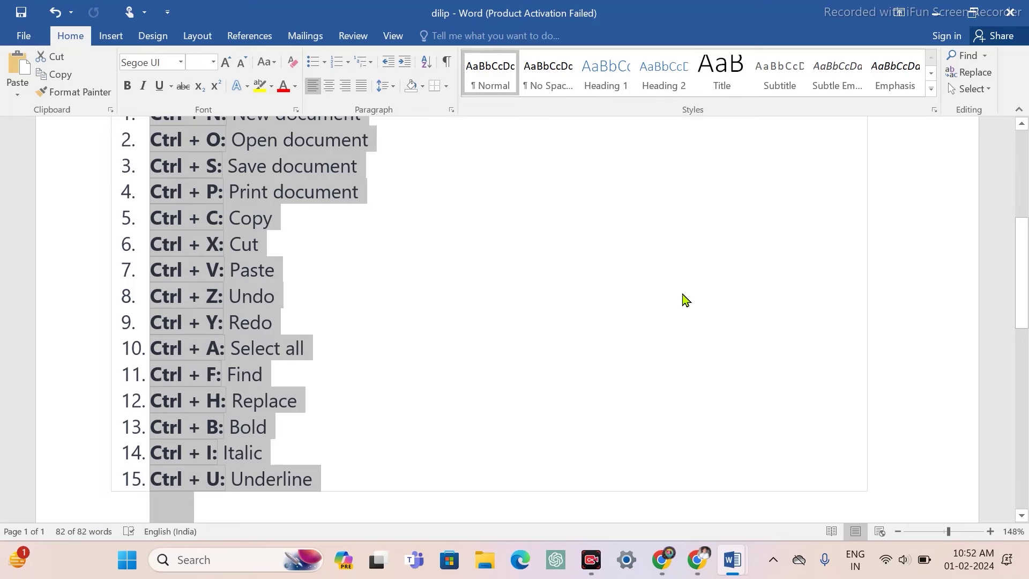
click(476, 349)
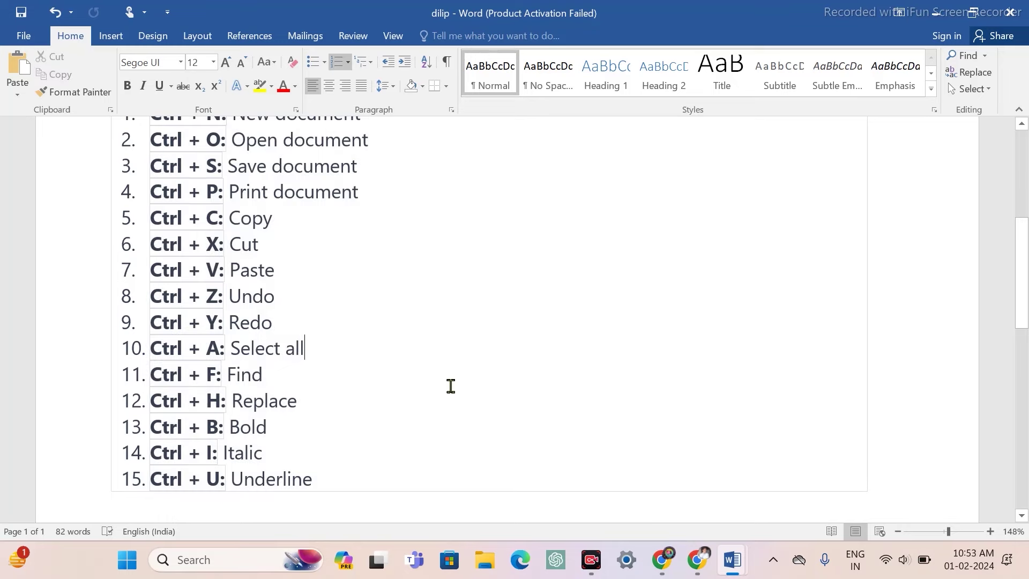
key(ctrl+f)
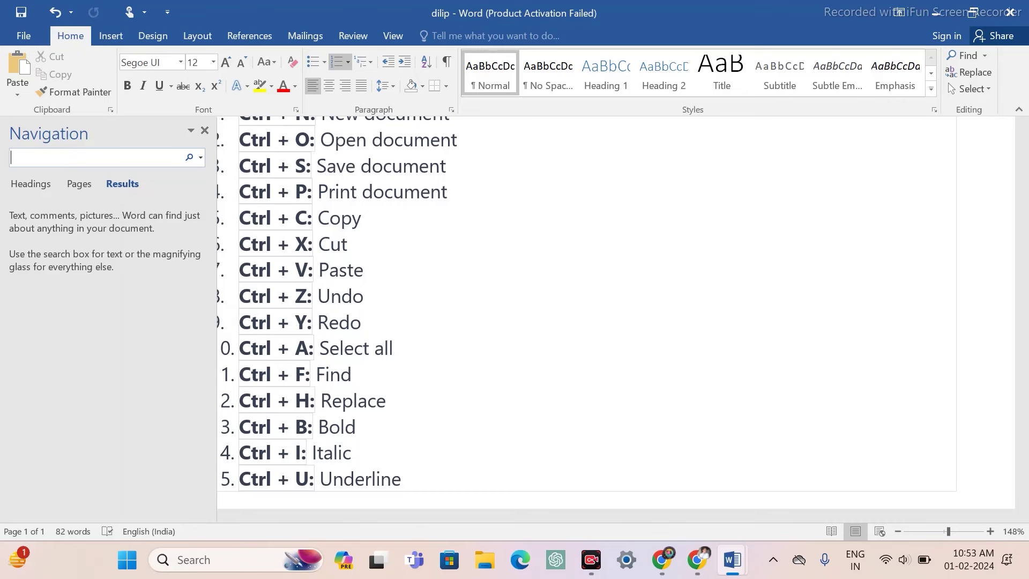
Search for 'Replace', step through matches to the Ctrl + H entry, then clear the search.
text(Rep)
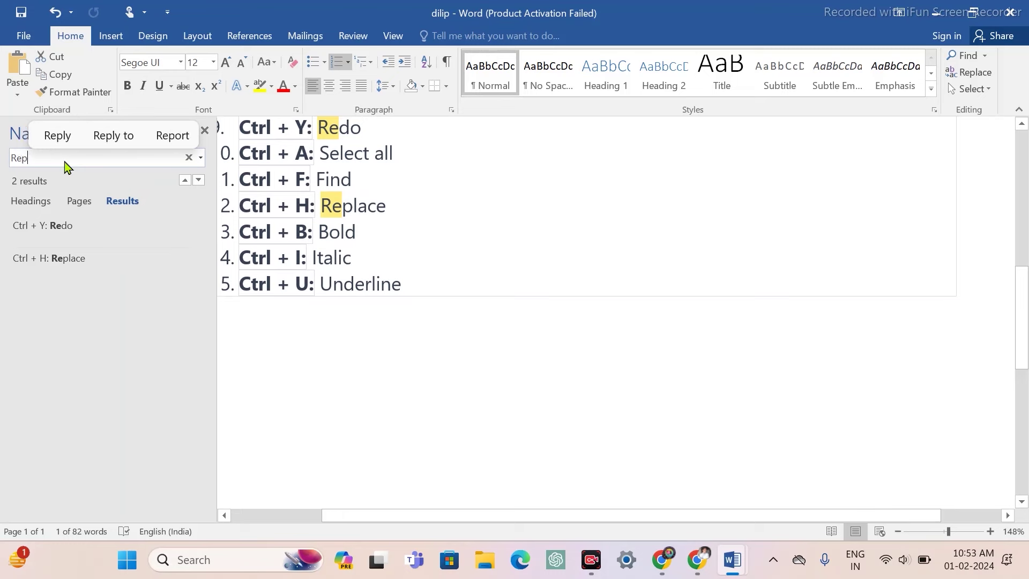
text(lace)
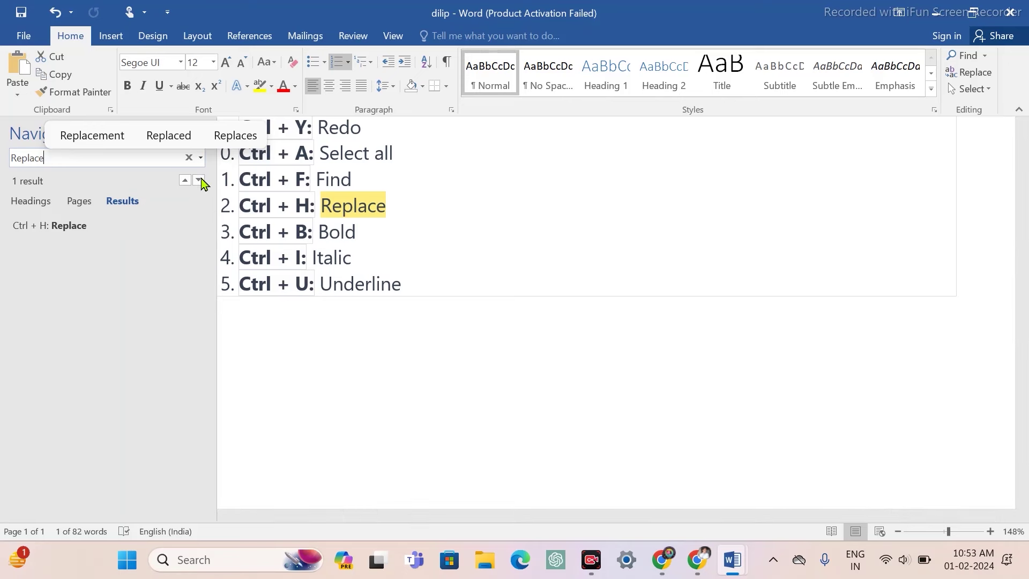
click(199, 180)
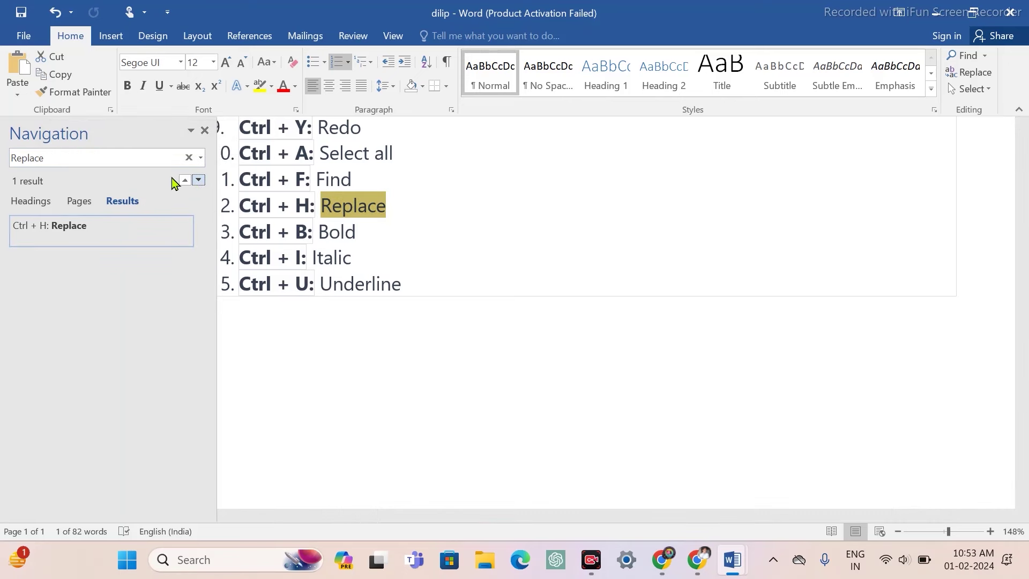
click(185, 180)
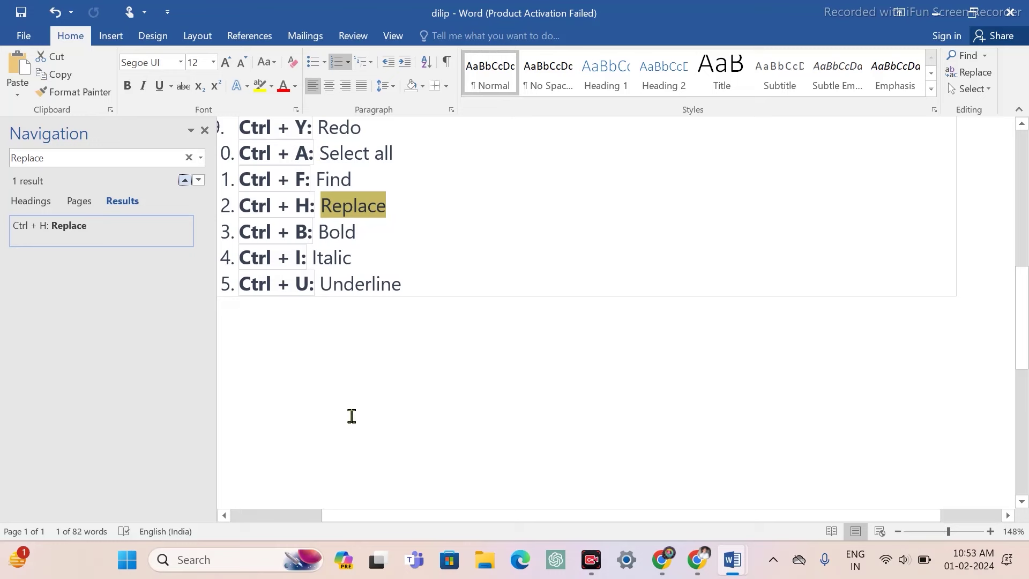
click(90, 156)
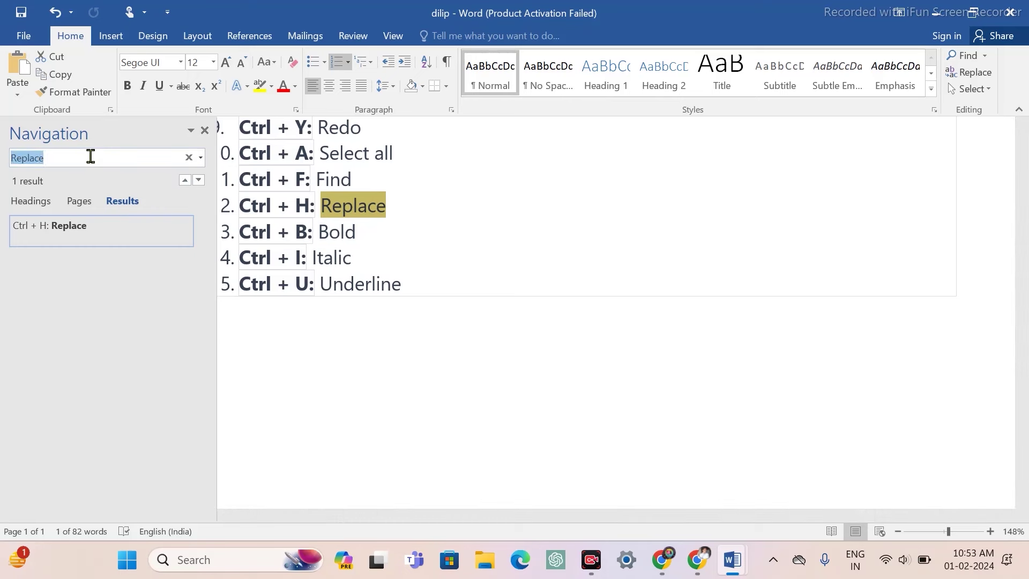
key(BackSpace)
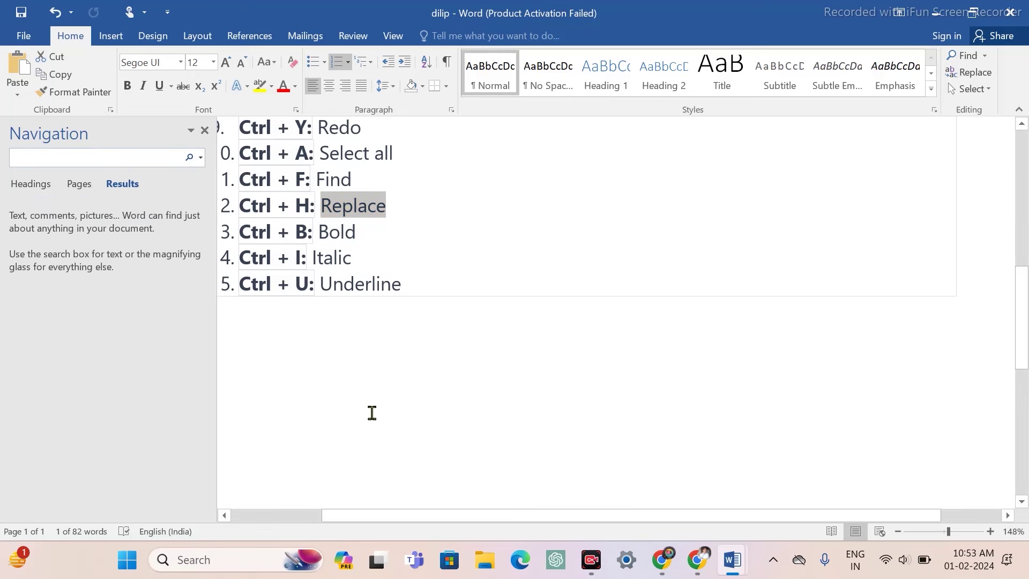
Type 'dilip' on a new line below the list and search the document for it.
click(370, 413)
text(dil)
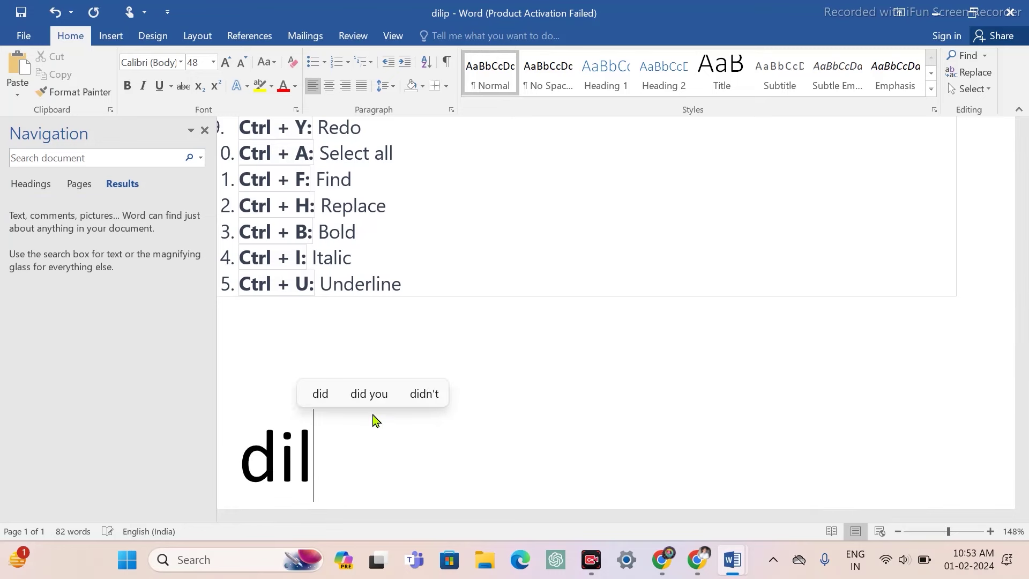
text(ip)
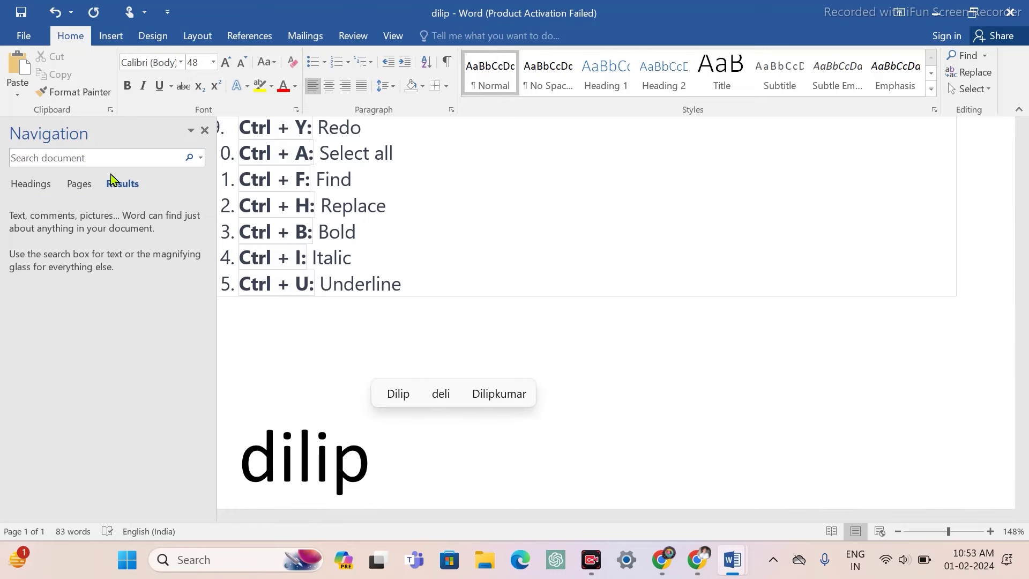
click(99, 152)
text(dilip)
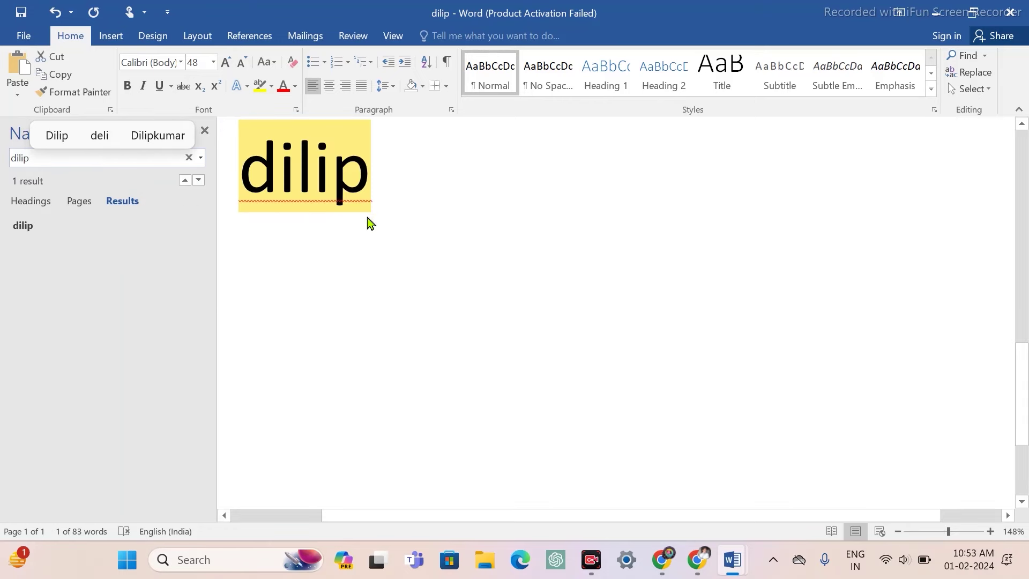
scroll(376, 287, up, 4)
scroll(376, 287, up, 5)
scroll(376, 287, down, 3)
scroll(376, 287, down, 2)
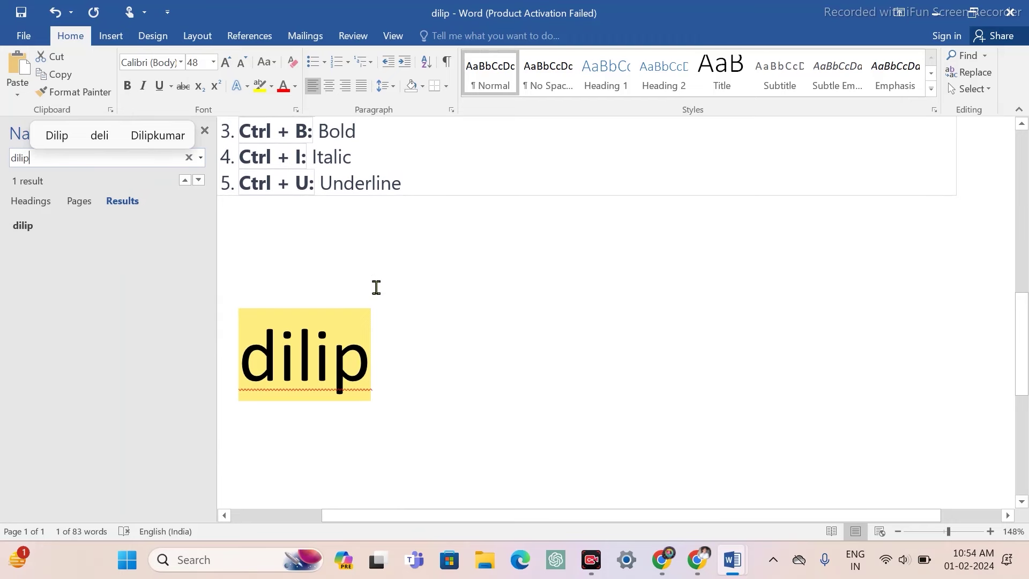
Return to the empty line below the list and open Find and Replace for 'dilip'.
scroll(376, 287, up, 3)
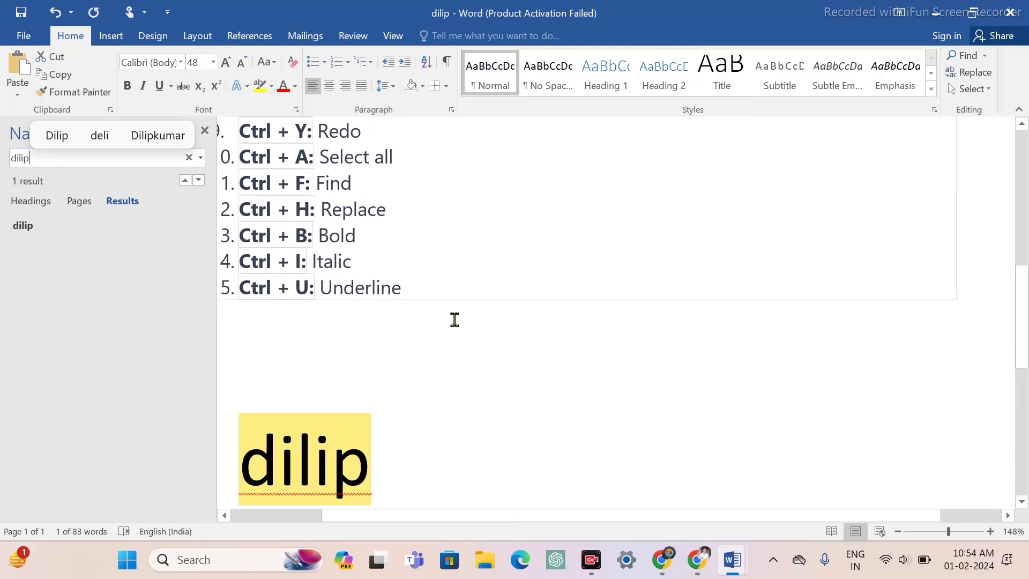
click(446, 372)
key(ctrl+h)
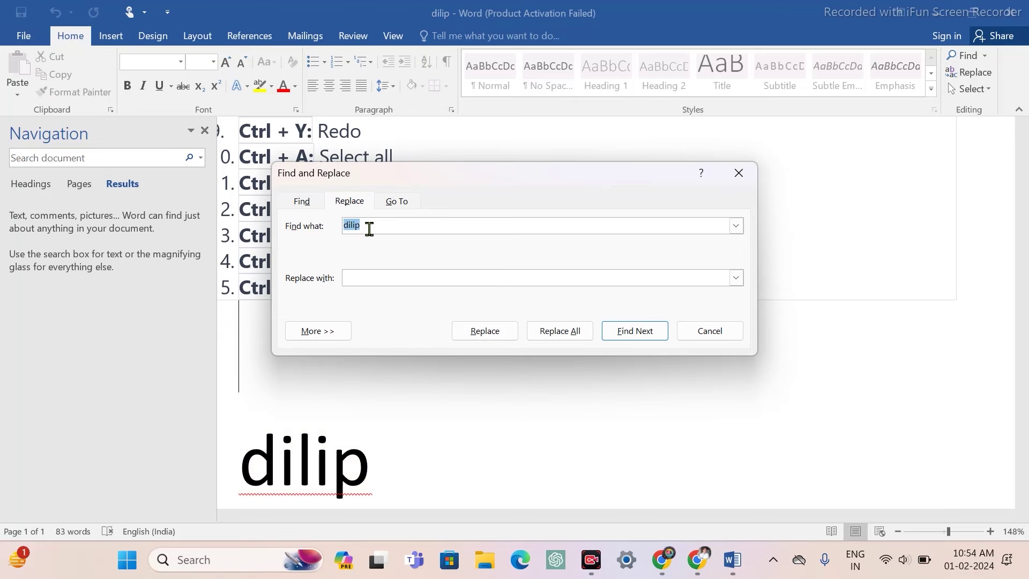
Replace every 'dilip' with 'Pushpad computer' using Replace All, then close Find and Replace.
click(393, 283)
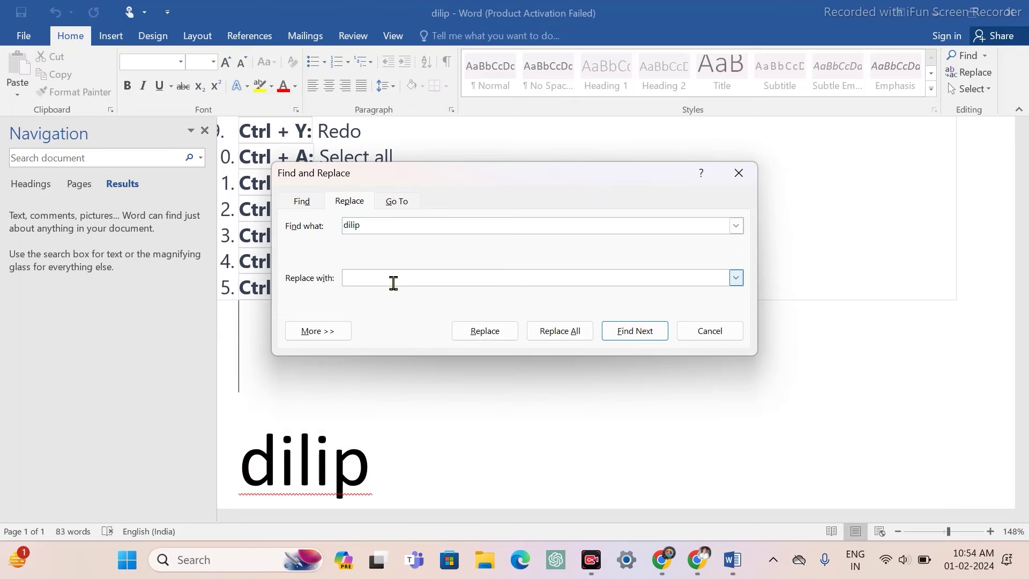
text(Pushpad computer)
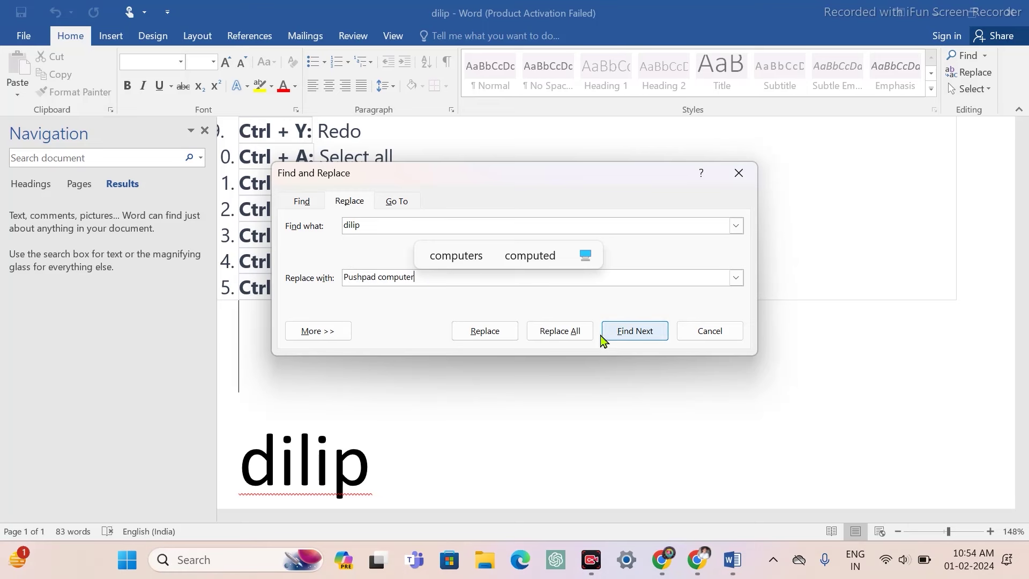
click(570, 334)
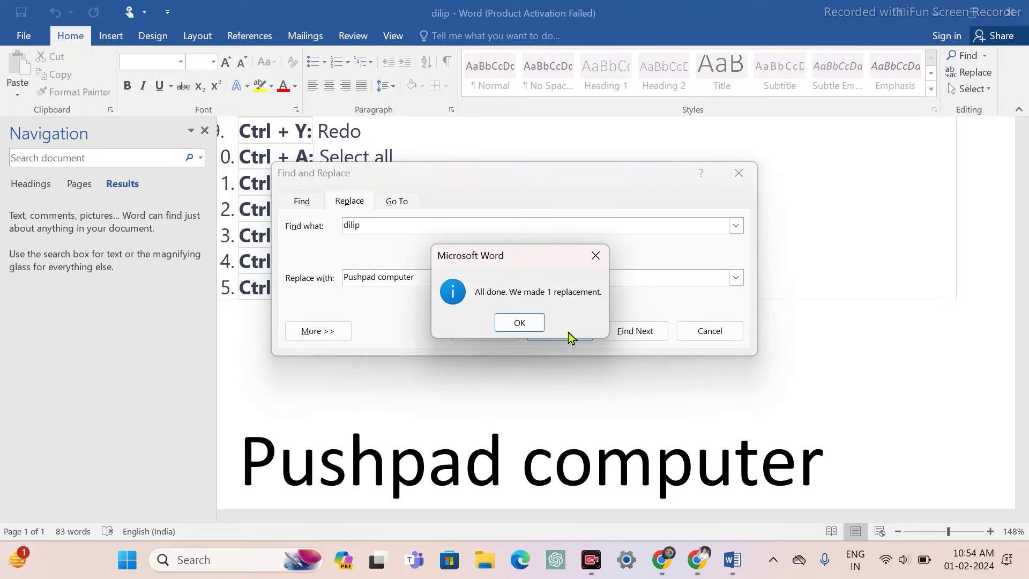
click(512, 323)
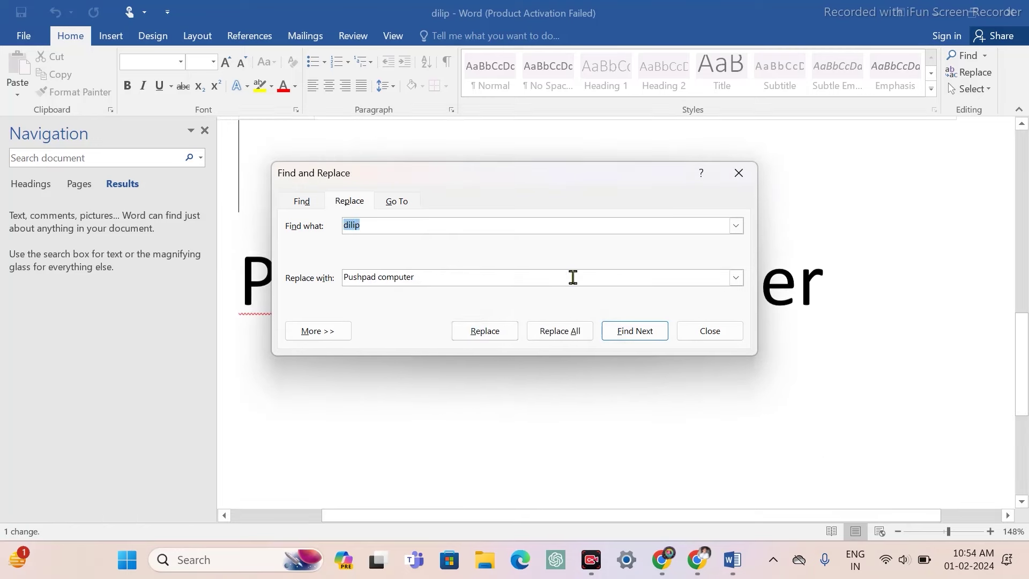
click(739, 174)
scroll(503, 299, down, 3)
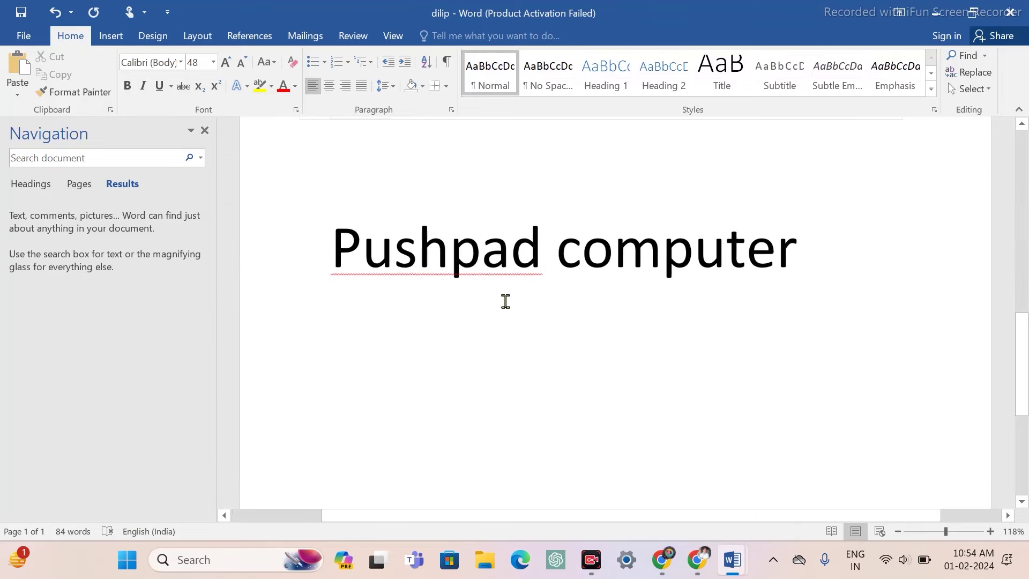
Select the 'Pushpad computer' line below the shortcut list.
scroll(503, 301, up, 5)
scroll(503, 301, down, 2)
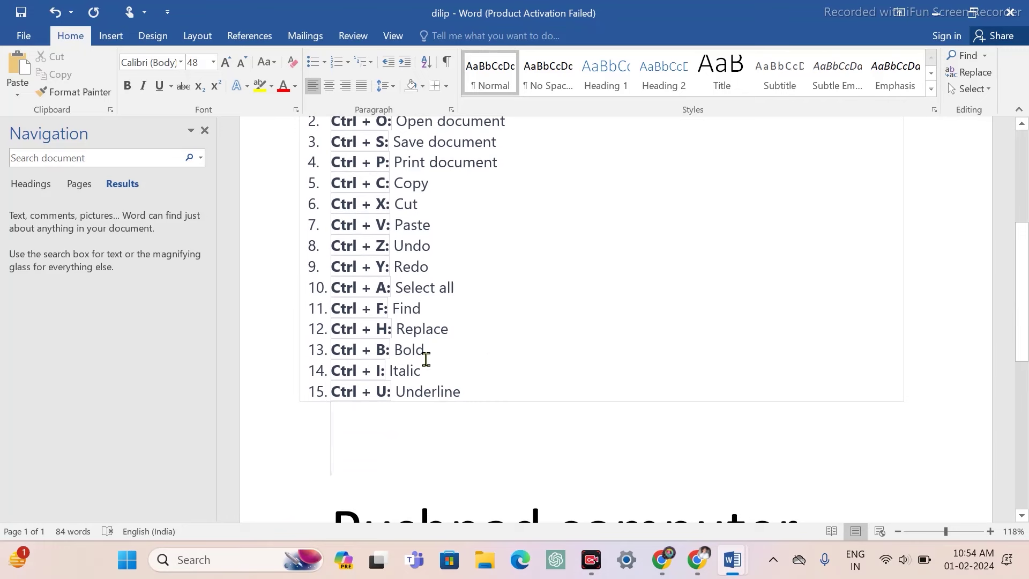
scroll(425, 358, down, 3)
scroll(426, 359, down, 2)
scroll(426, 358, up, 1)
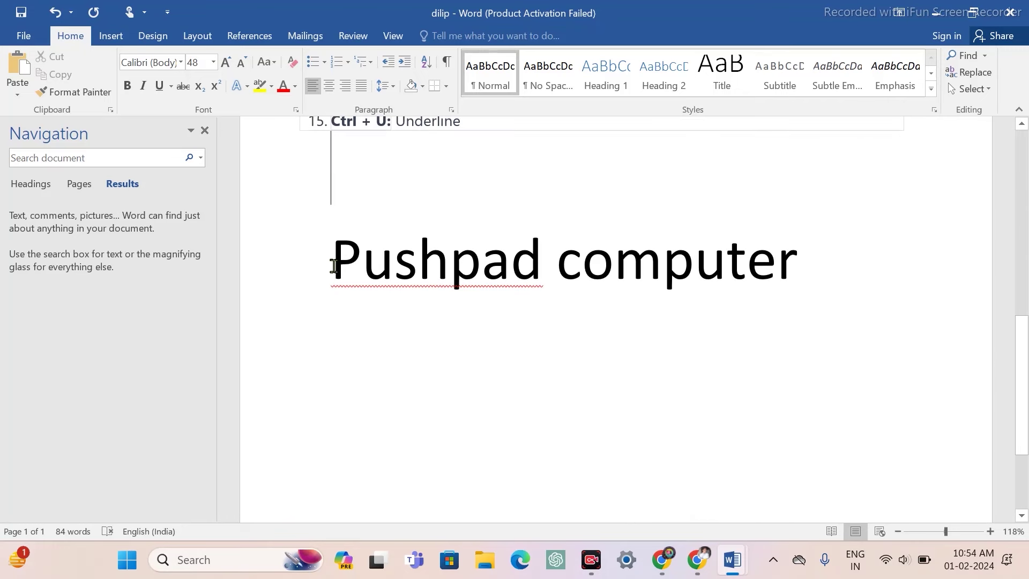
drag(330, 263, 758, 262)
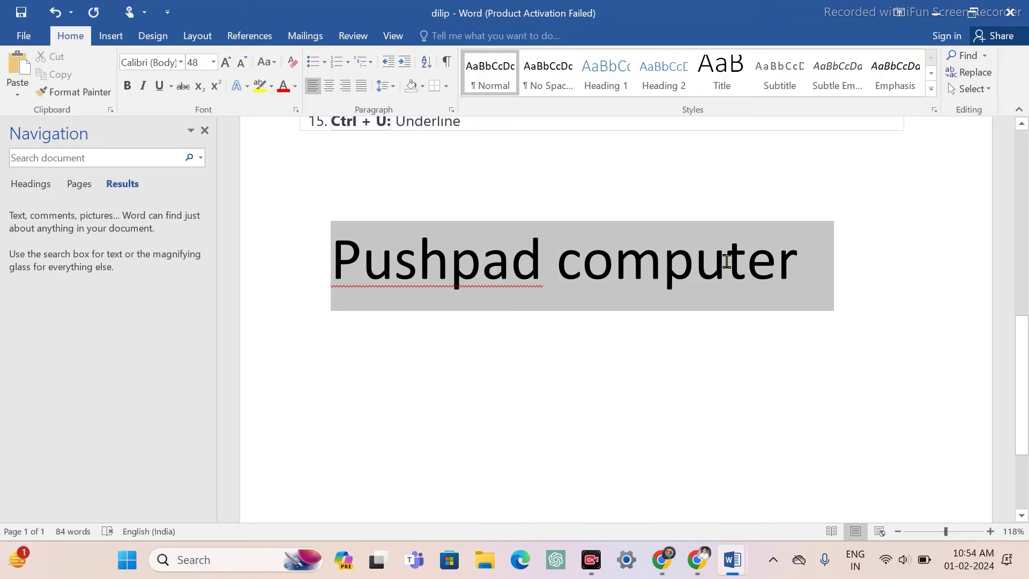
drag(758, 261, 775, 262)
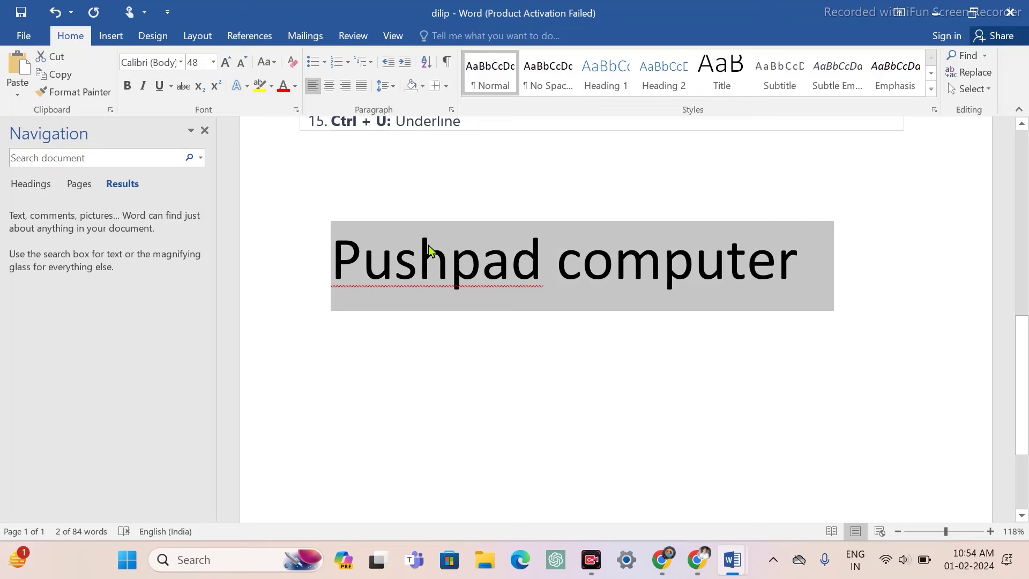
Apply bold, italic and underline to the 'Pushpad computer' text.
key(ctrl+b)
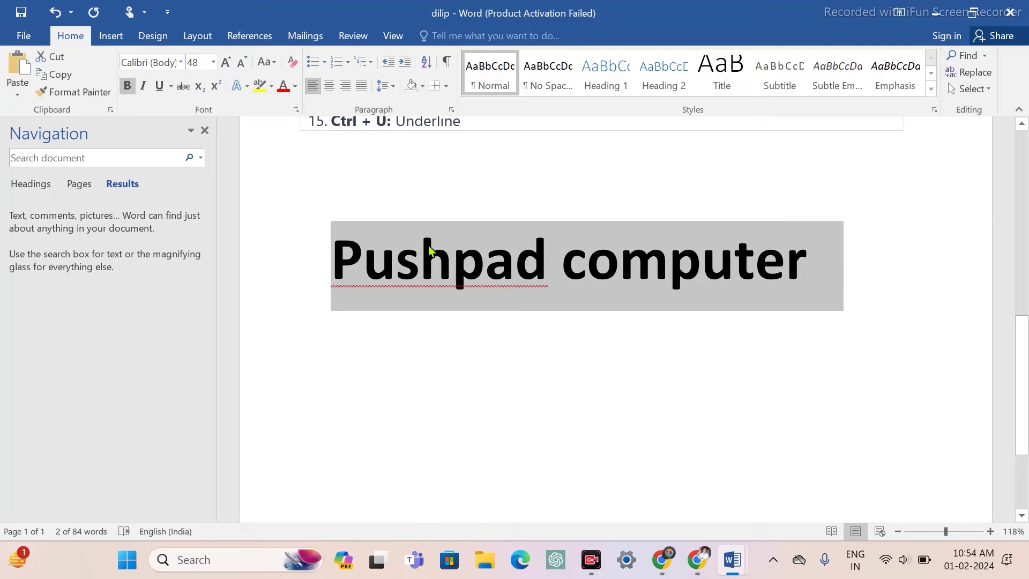
key(ctrl+b)
key(ctrl+b)
key(ctrl+b)
key(ctrl+b)
key(ctrl+b)
key(ctrl+b)
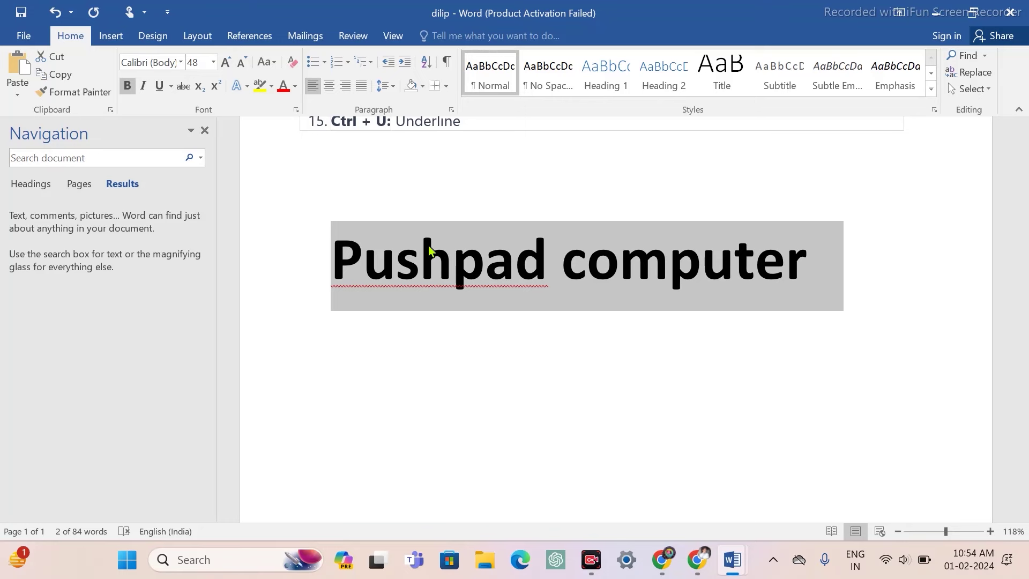
scroll(428, 249, up, 3)
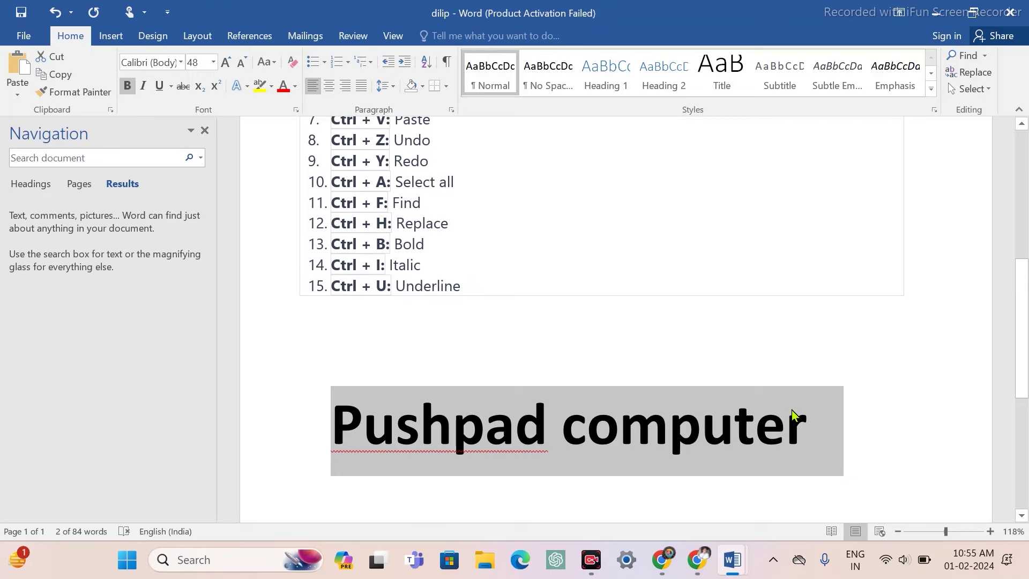
key(ctrl+i)
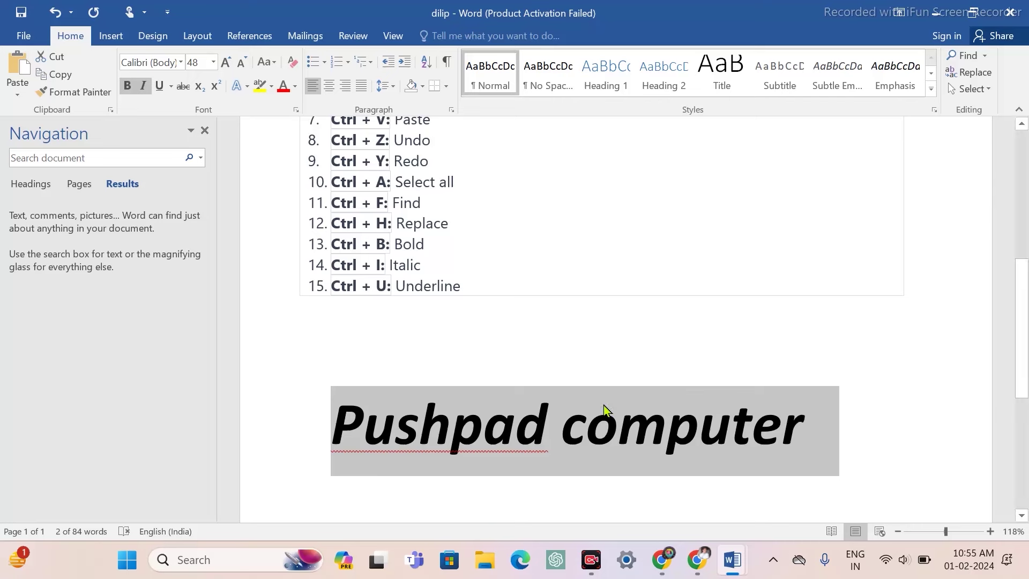
key(ctrl+u)
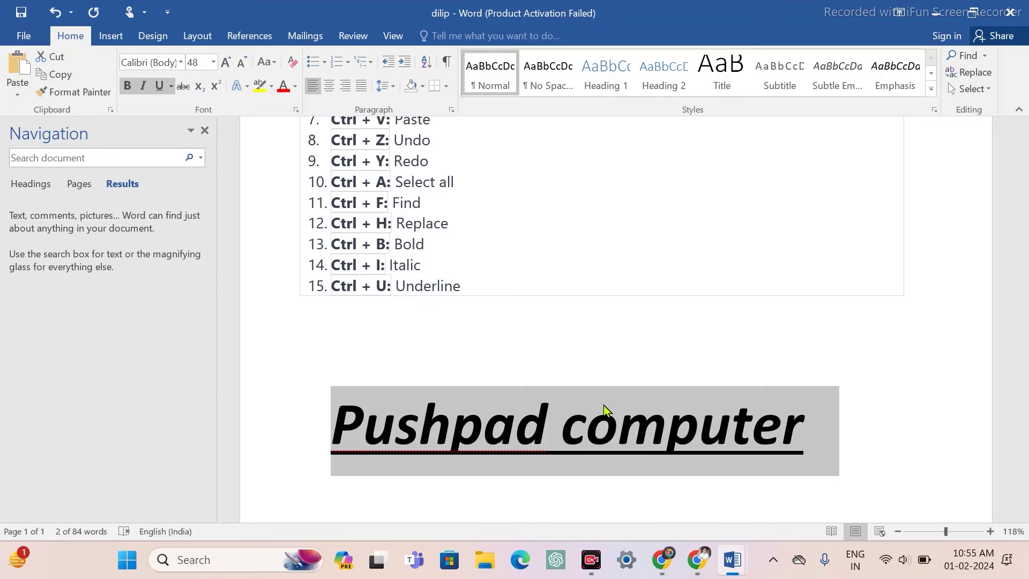
click(443, 222)
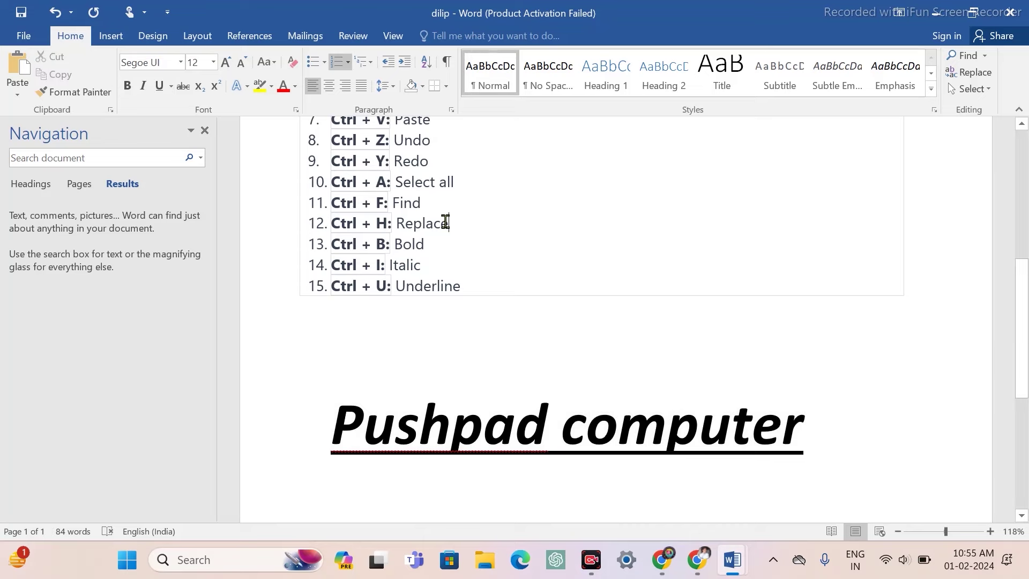
scroll(445, 221, up, 4)
scroll(445, 221, up, 2)
scroll(445, 221, down, 4)
scroll(445, 221, up, 1)
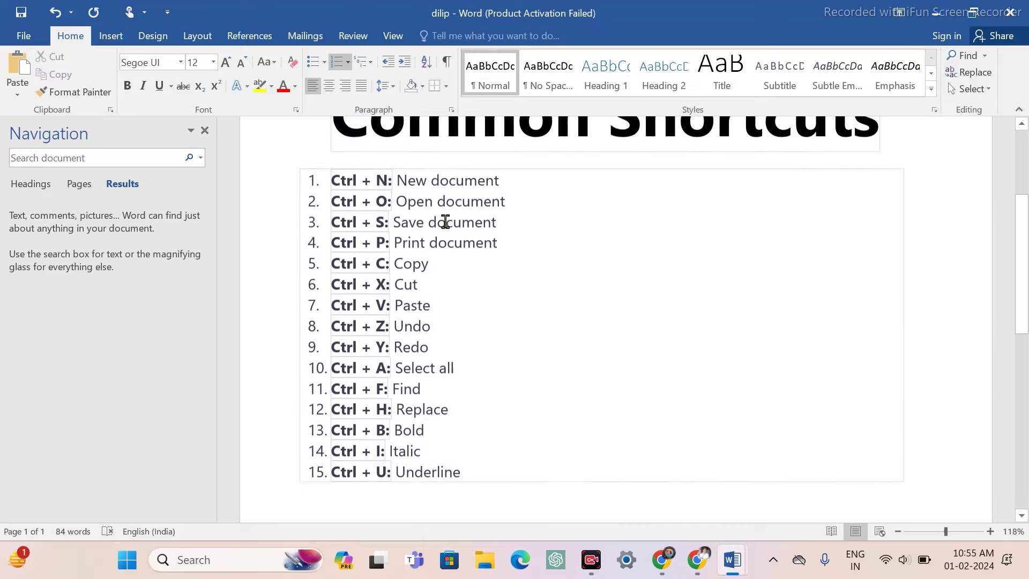
scroll(445, 221, up, 1)
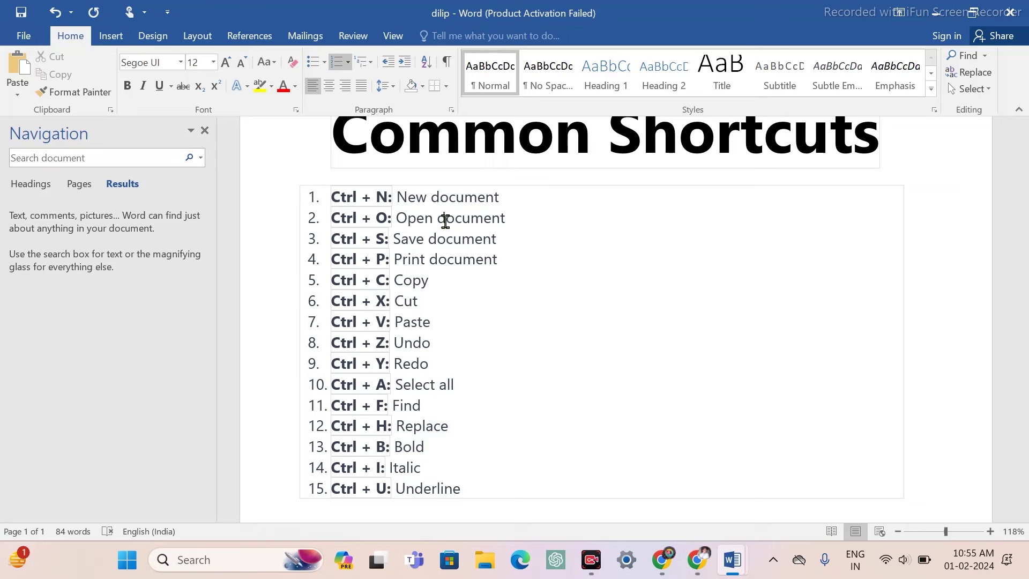
scroll(446, 221, up, 2)
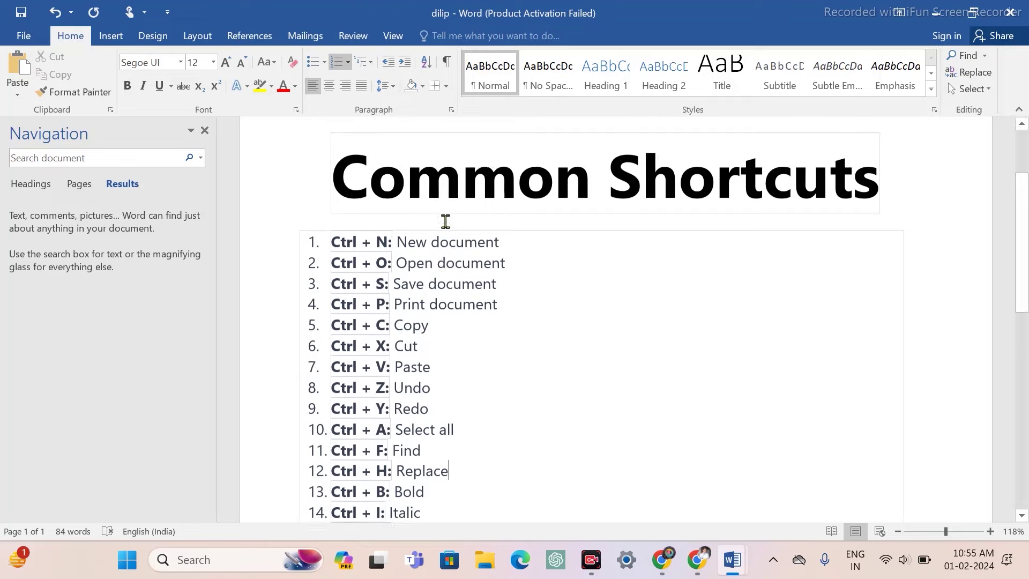
scroll(445, 221, down, 1)
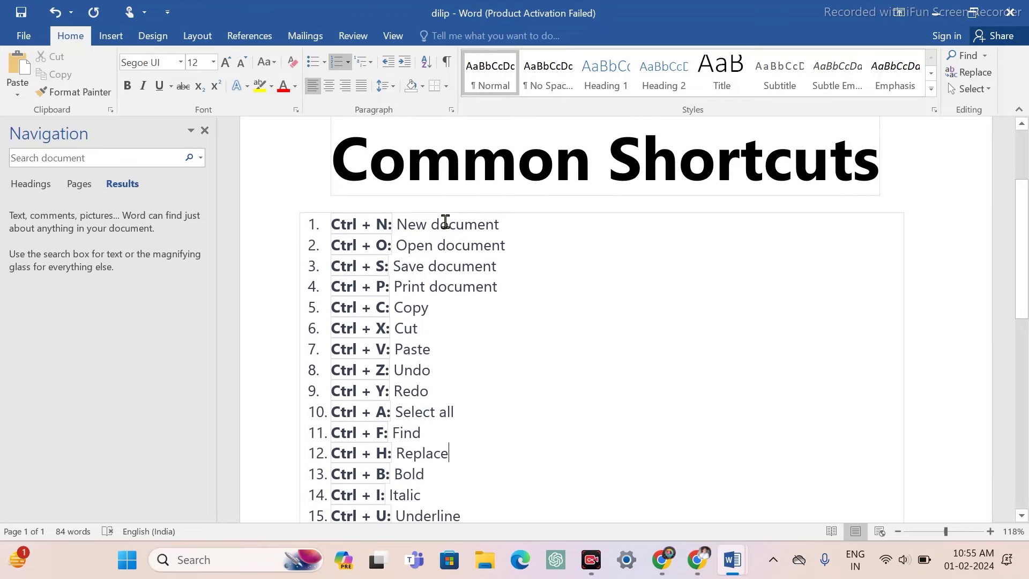